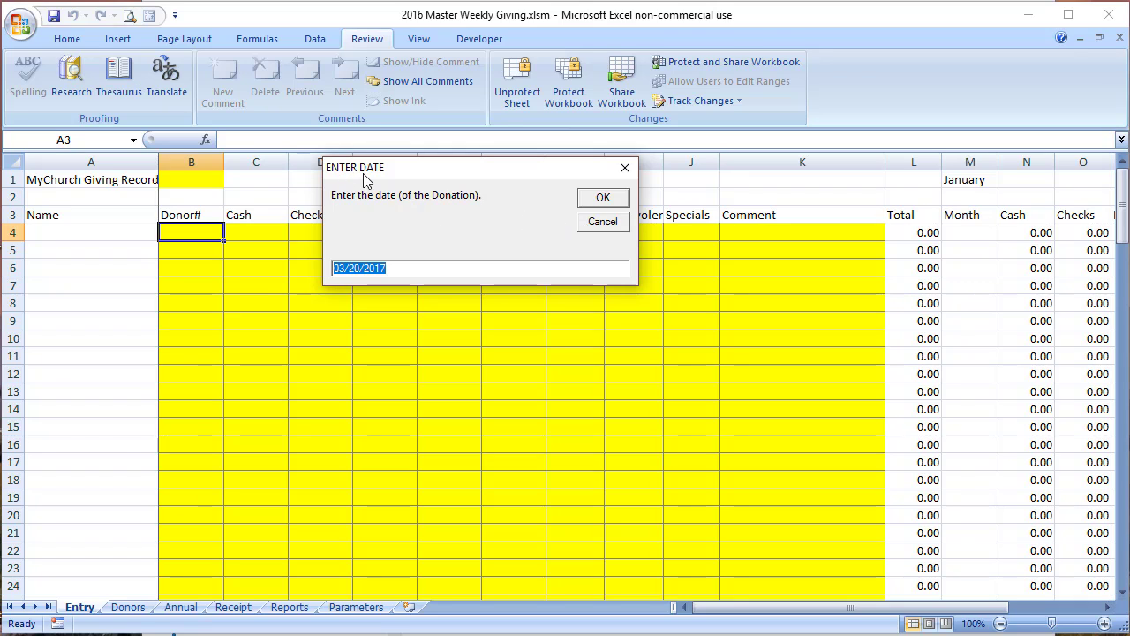
Step: On the Annual sheet, try deleting donor number B6 and hit the protected-cell warning
click(604, 221)
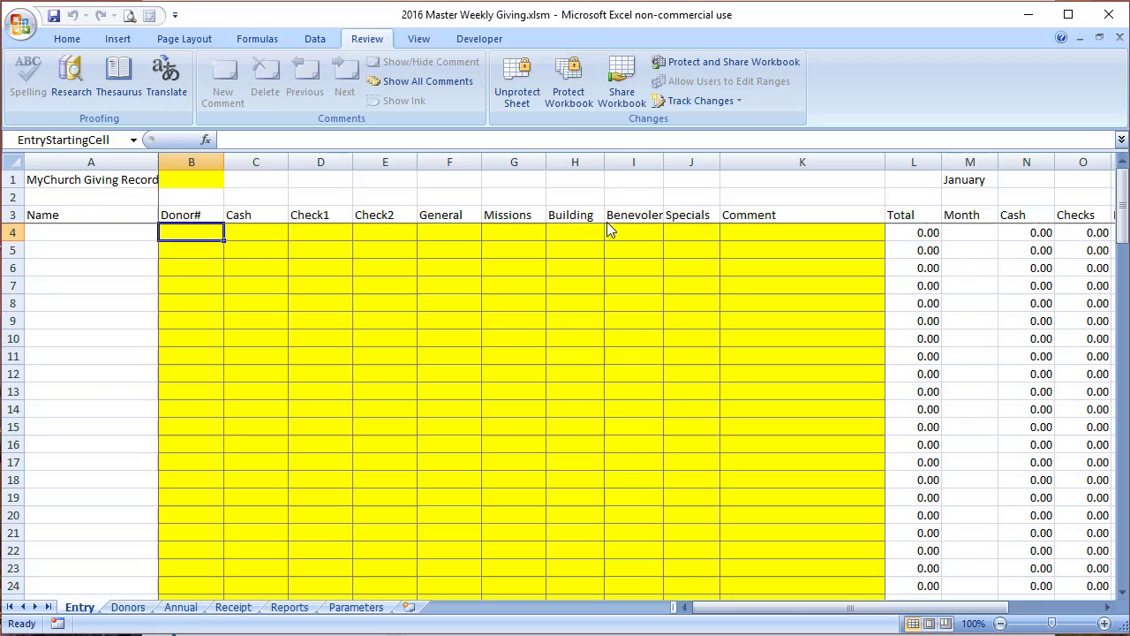
click(181, 607)
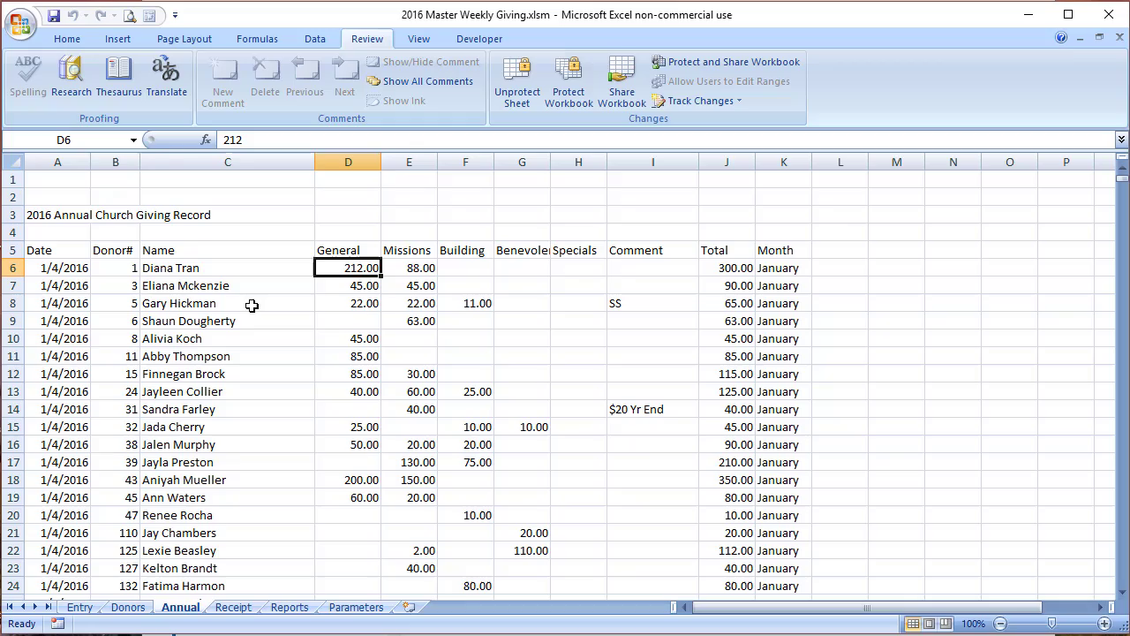
click(131, 269)
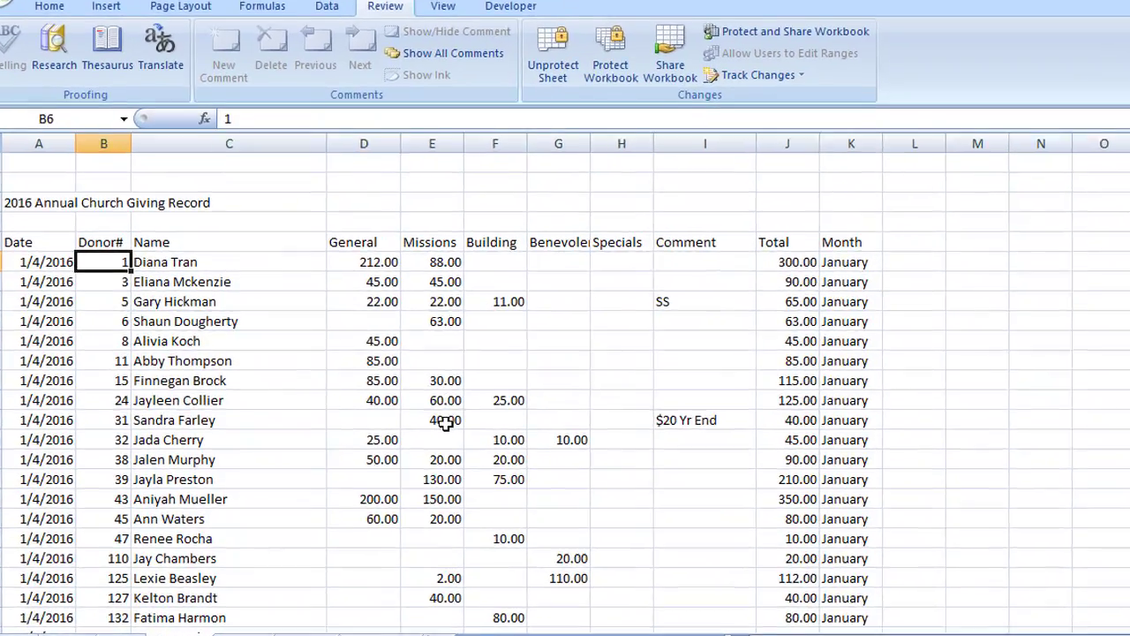
key(Delete)
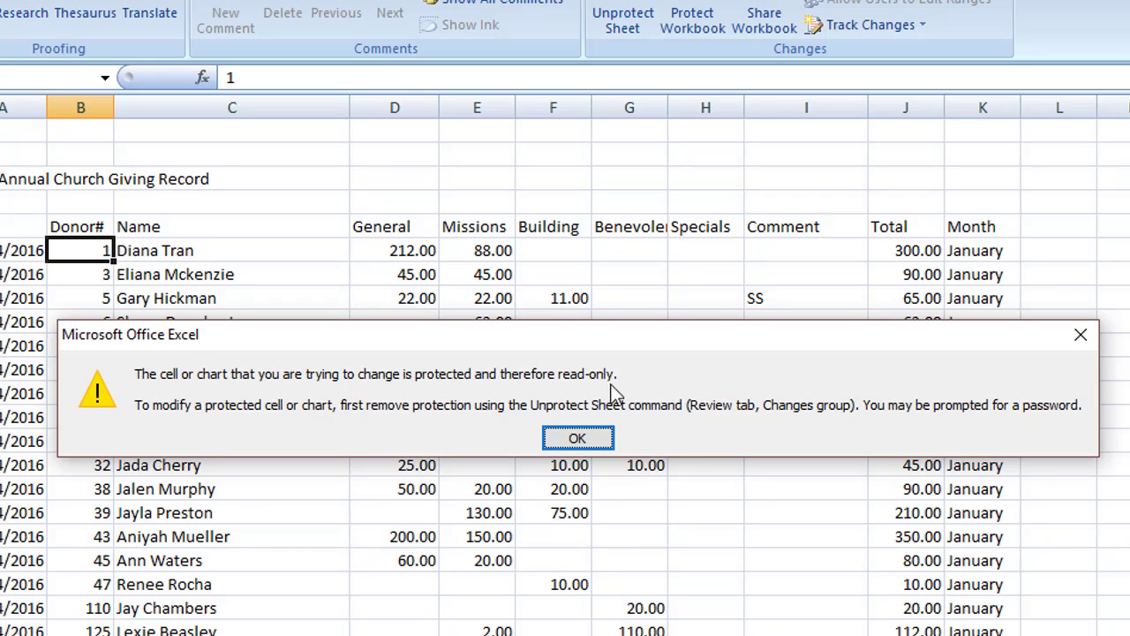
click(578, 438)
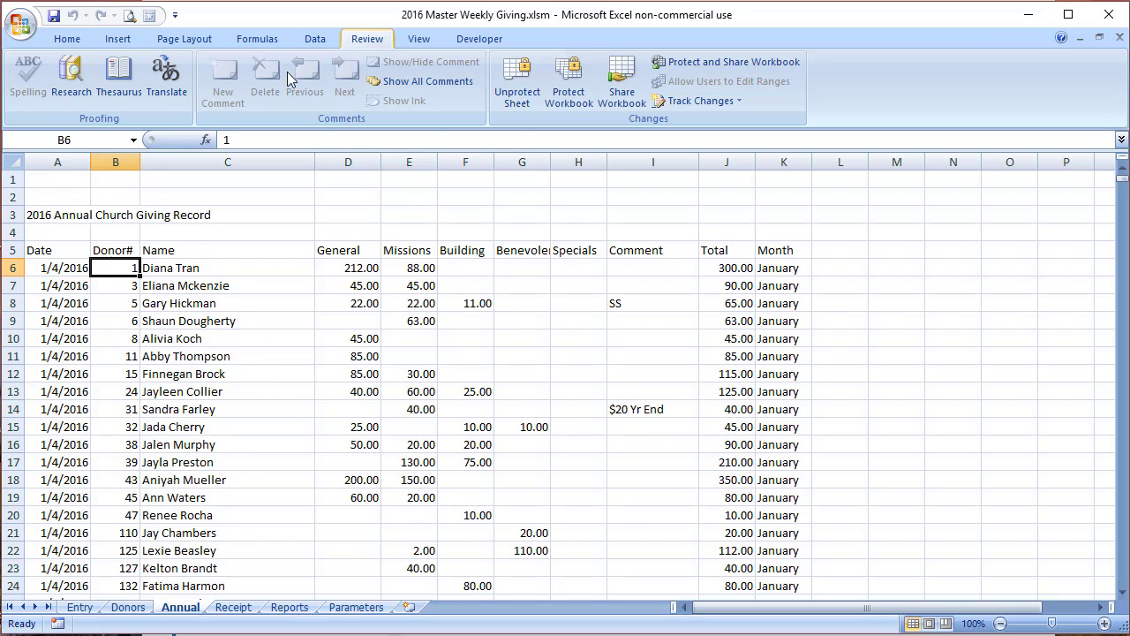
Step: Unprotect the Annual sheet and select the Donor# column B
click(515, 82)
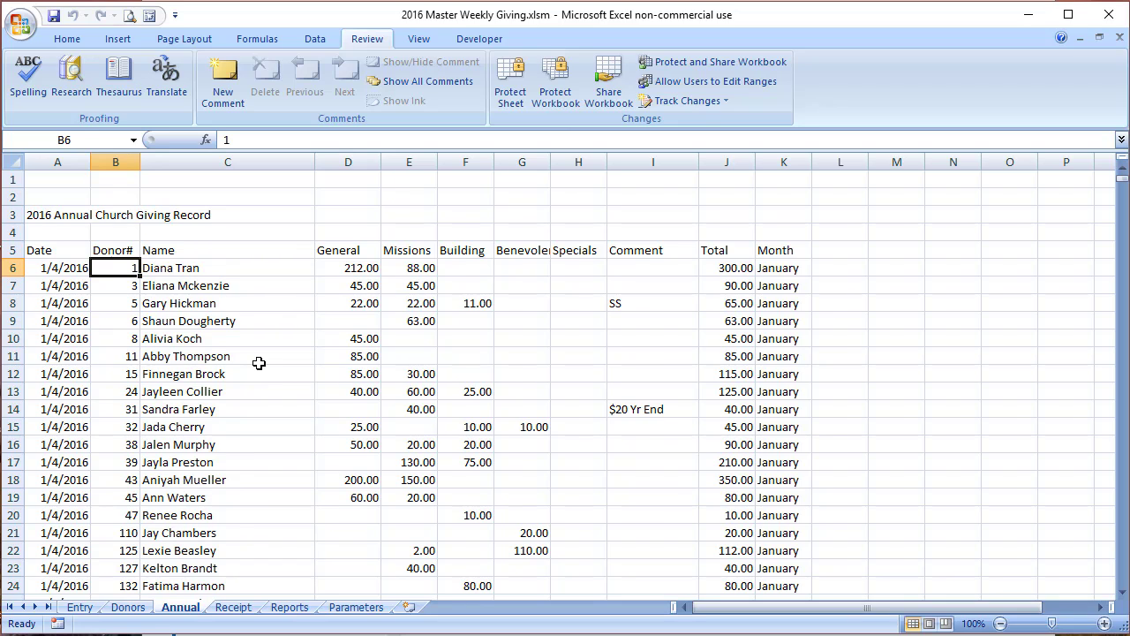
click(114, 163)
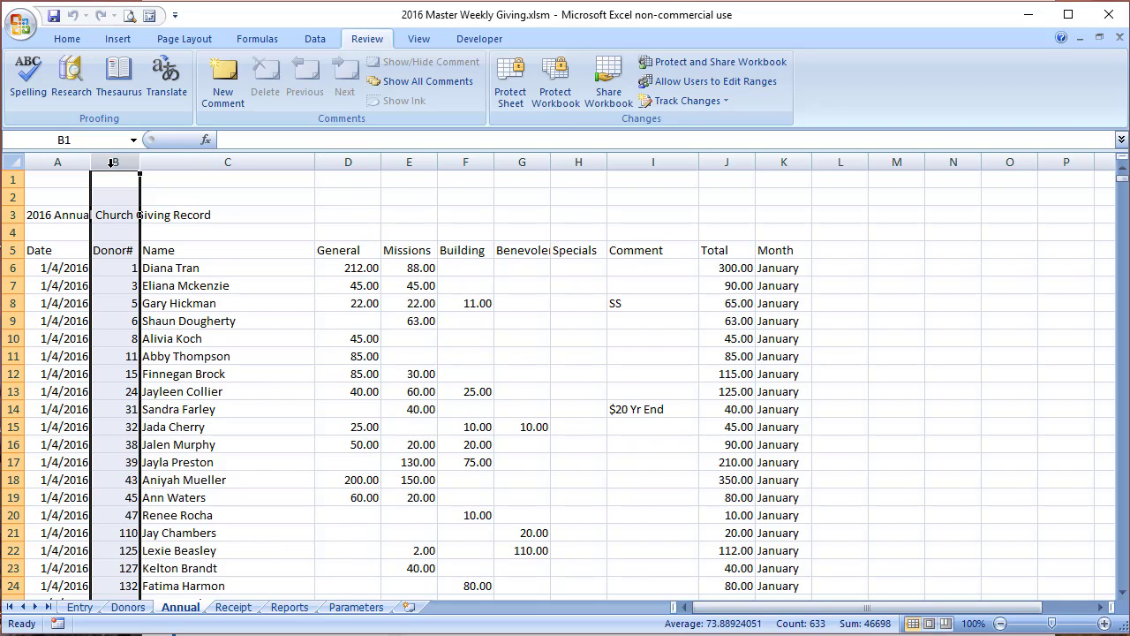
Step: Find all donor numbers 130 in column B and replace them with 41
key(ctrl+f)
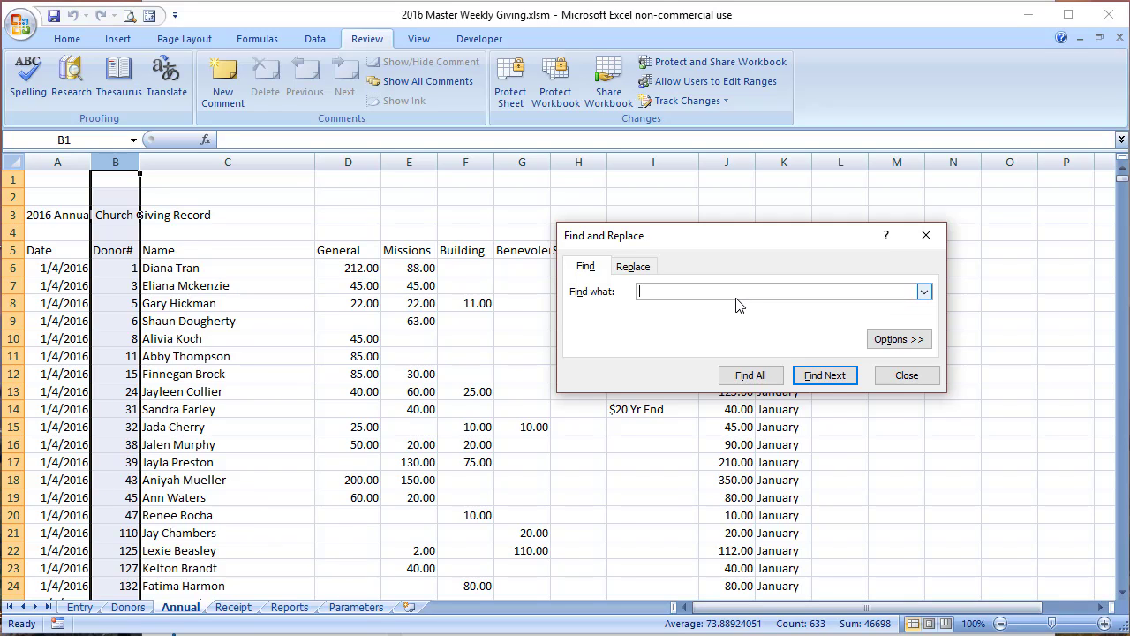
text(130)
click(758, 378)
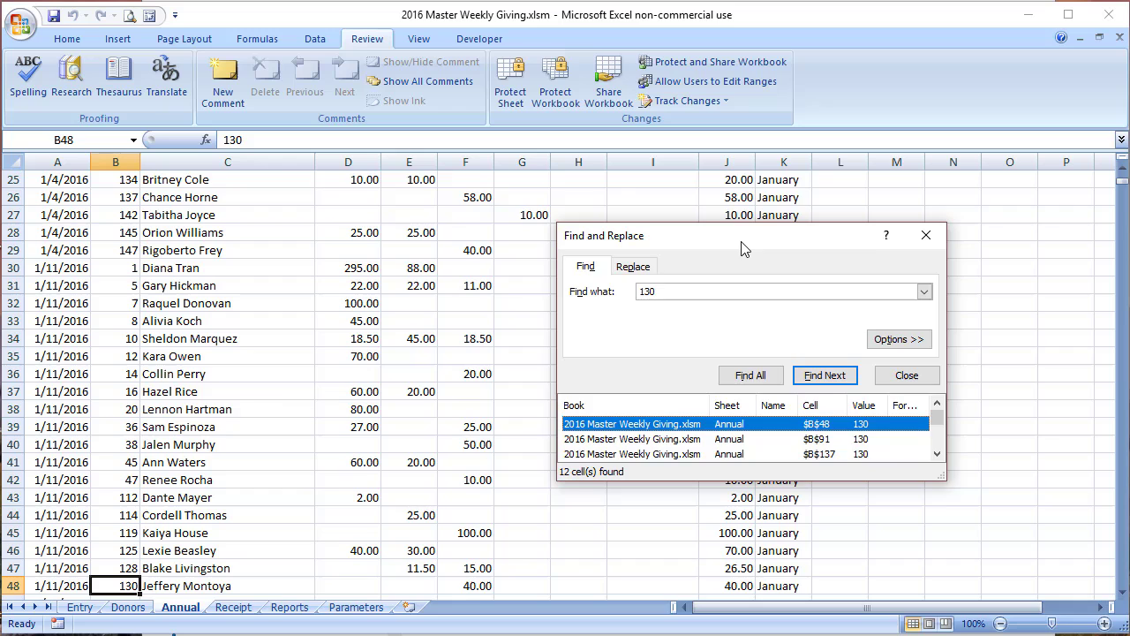
drag(739, 244, 536, 161)
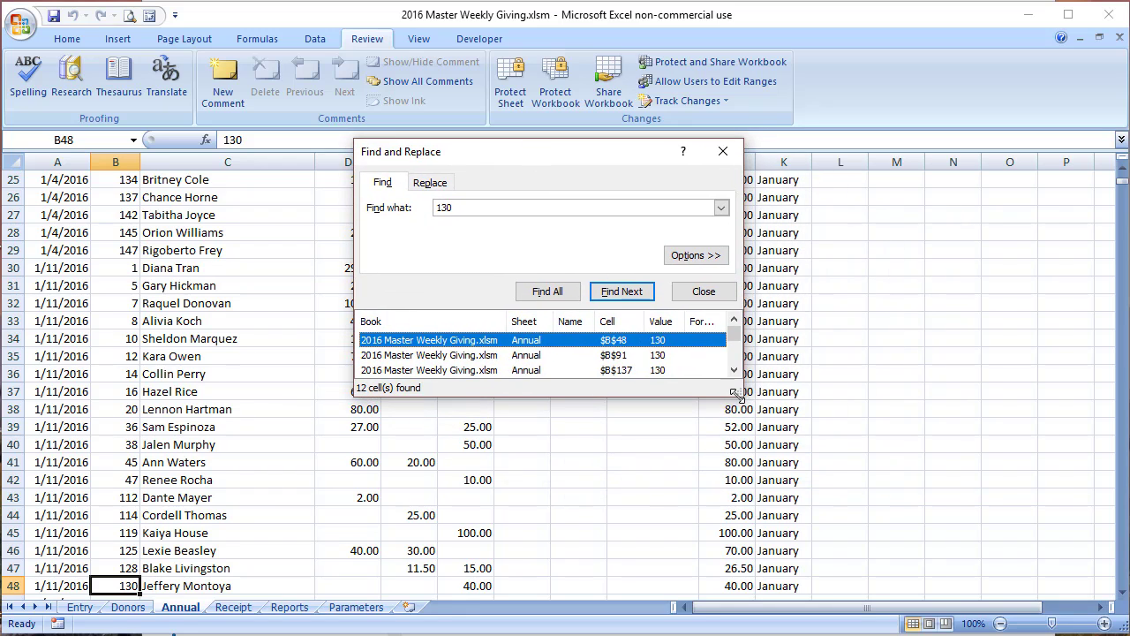
drag(739, 394, 900, 572)
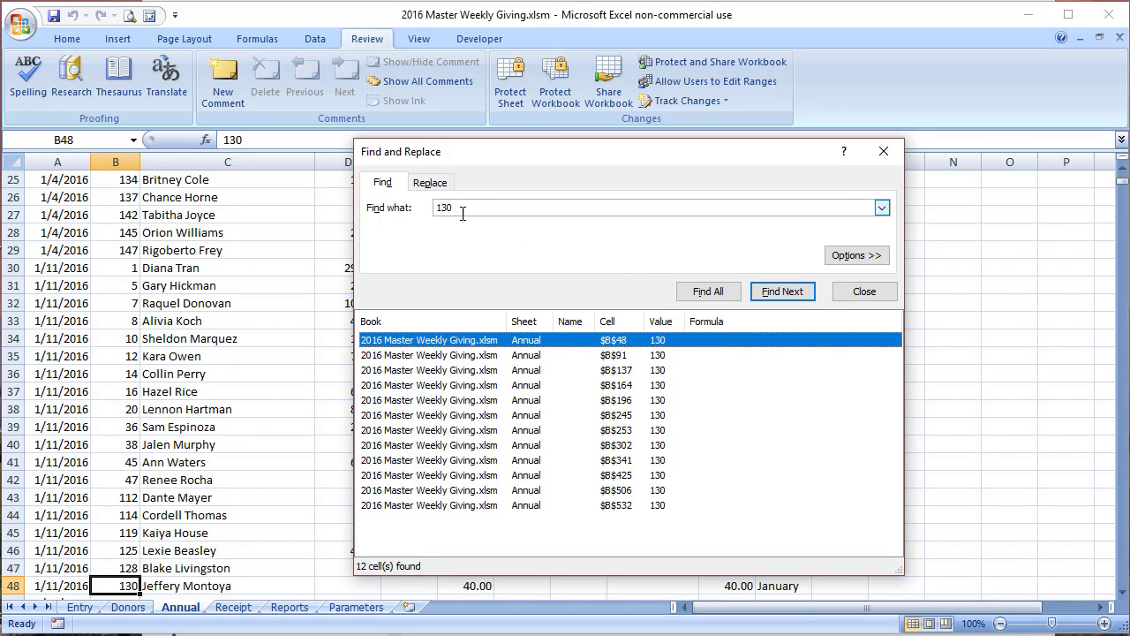
click(430, 183)
click(457, 226)
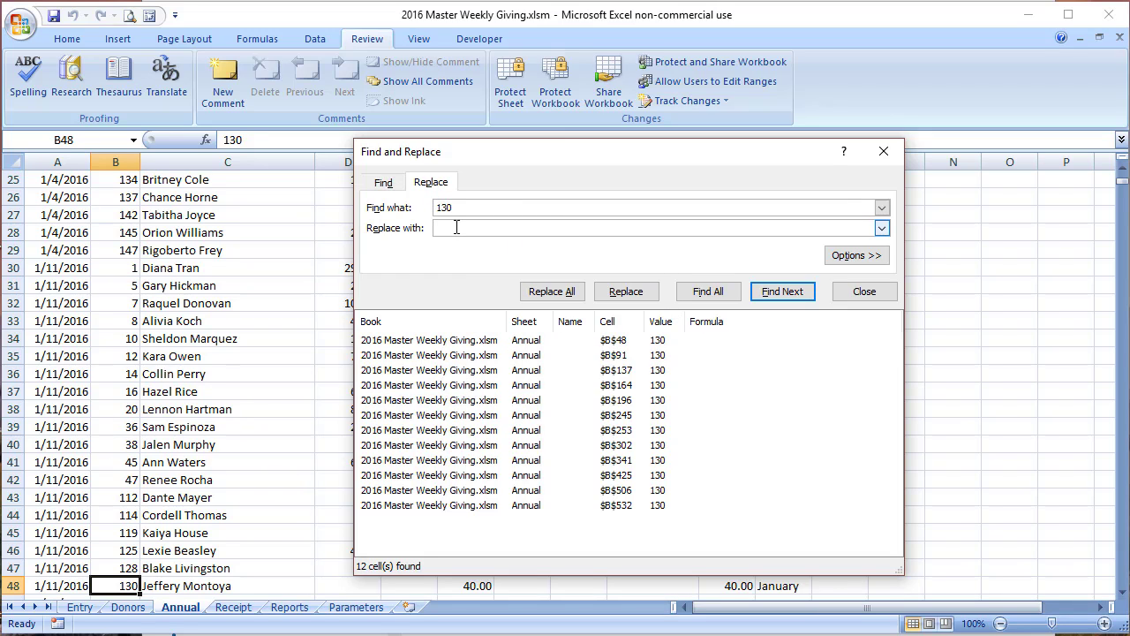
text(41)
click(565, 294)
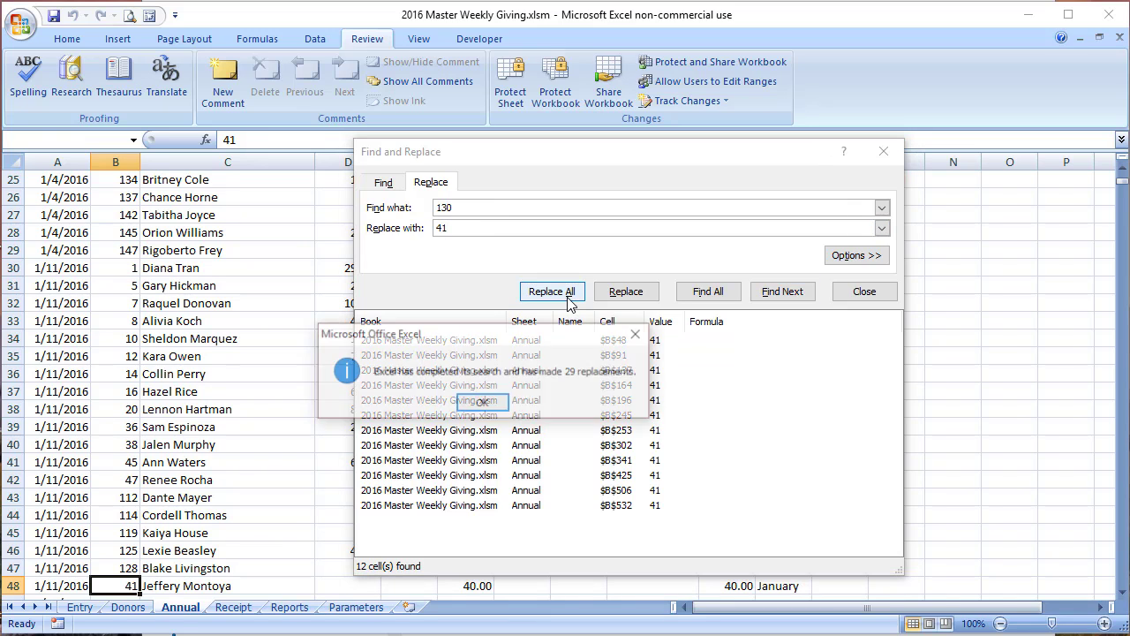
click(473, 401)
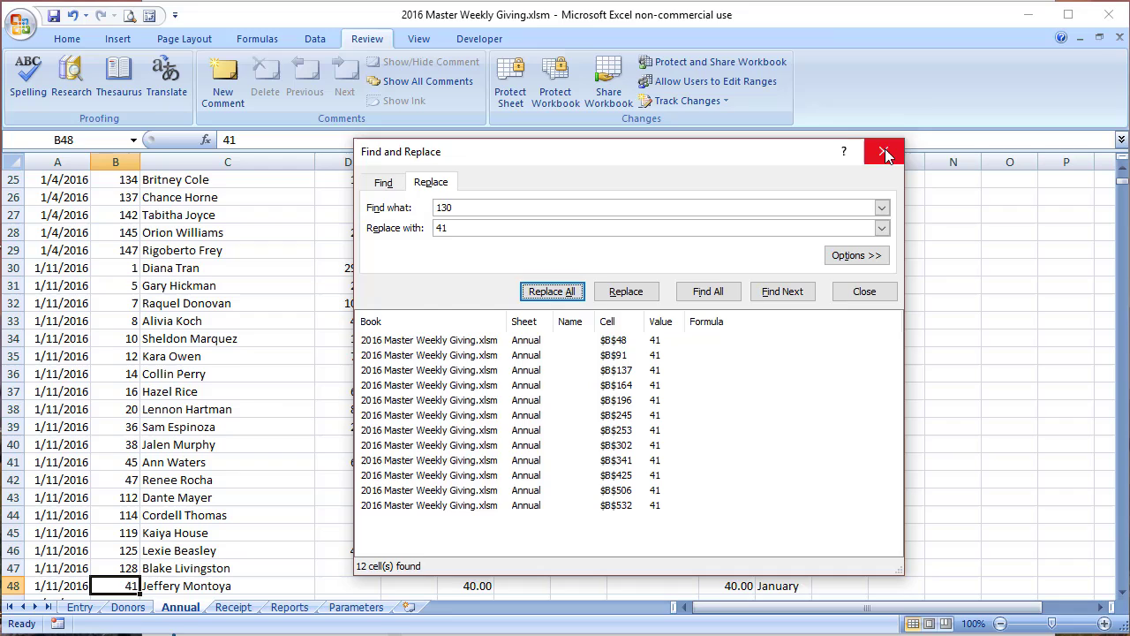
click(882, 151)
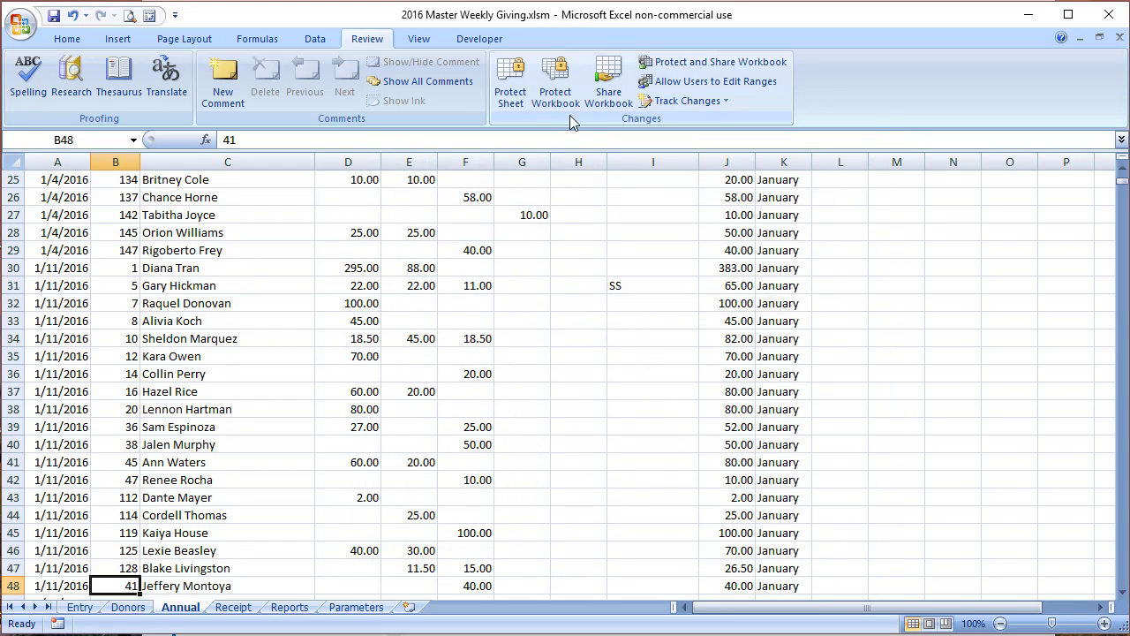
Step: Re-protect the Annual sheet without a password and go to the Donors sheet
click(512, 81)
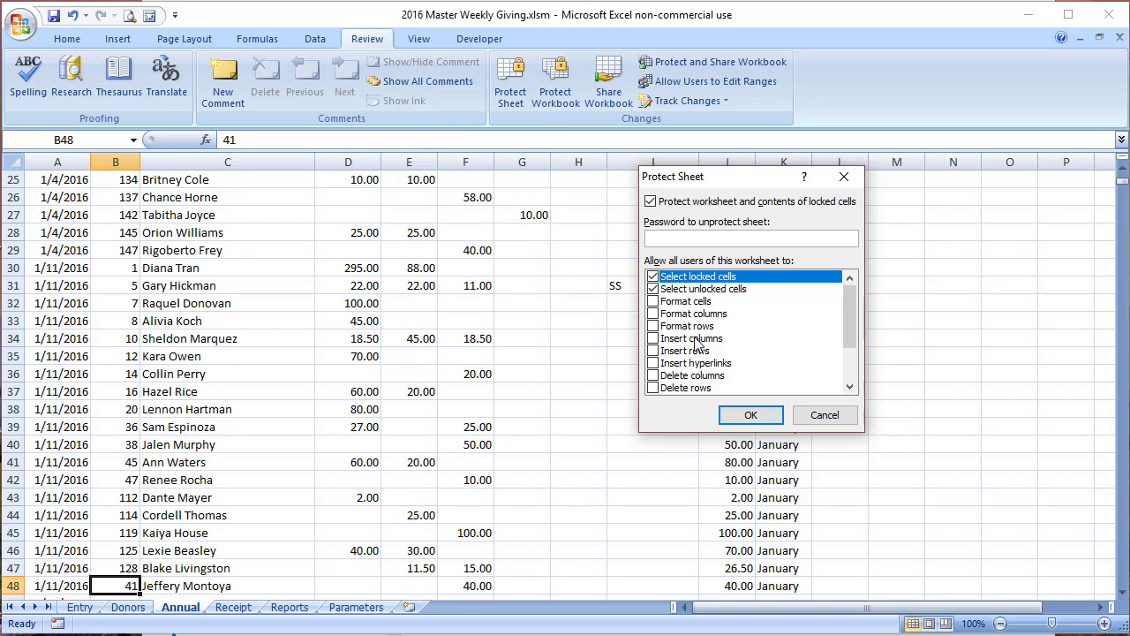
click(742, 415)
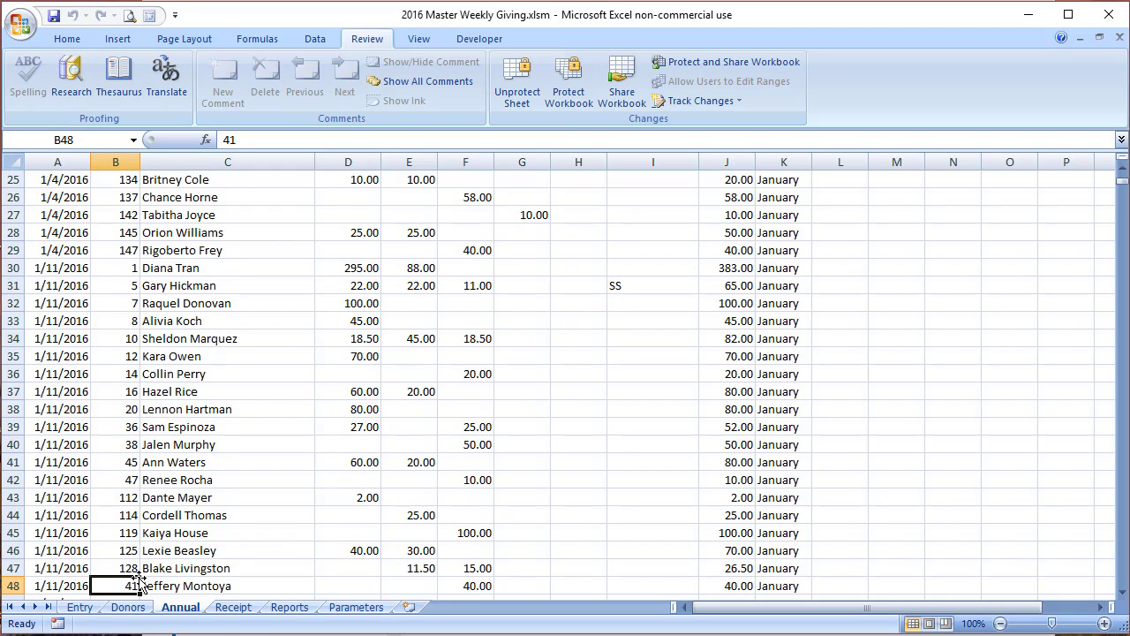
click(126, 608)
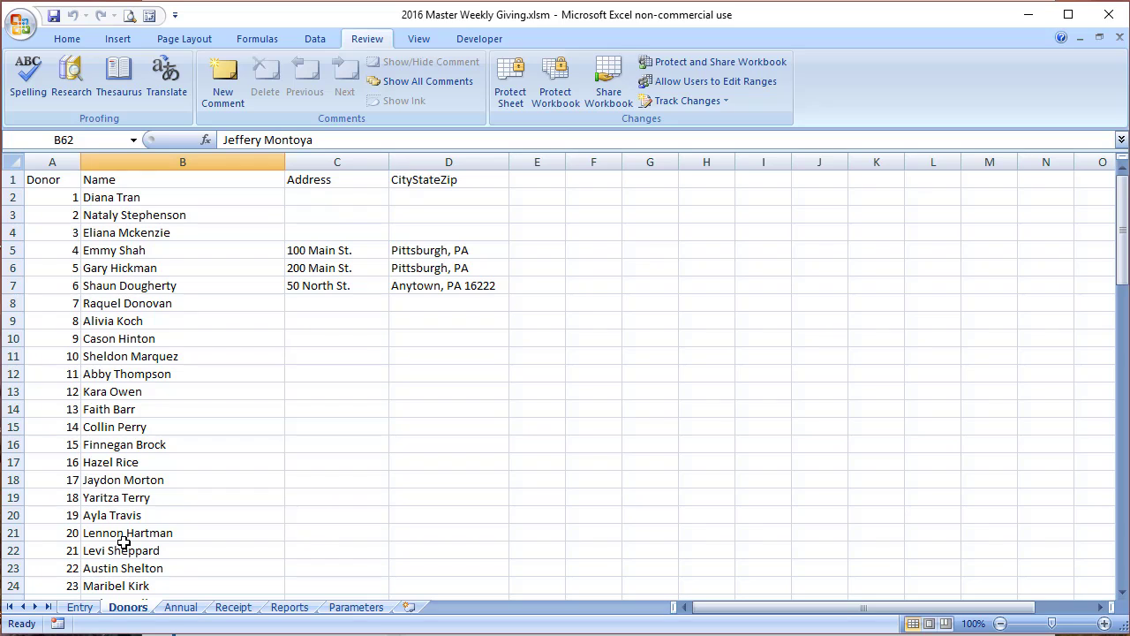
Step: Insert a blank row above donor 42 on the Donors sheet
scroll(188, 326, down, 6)
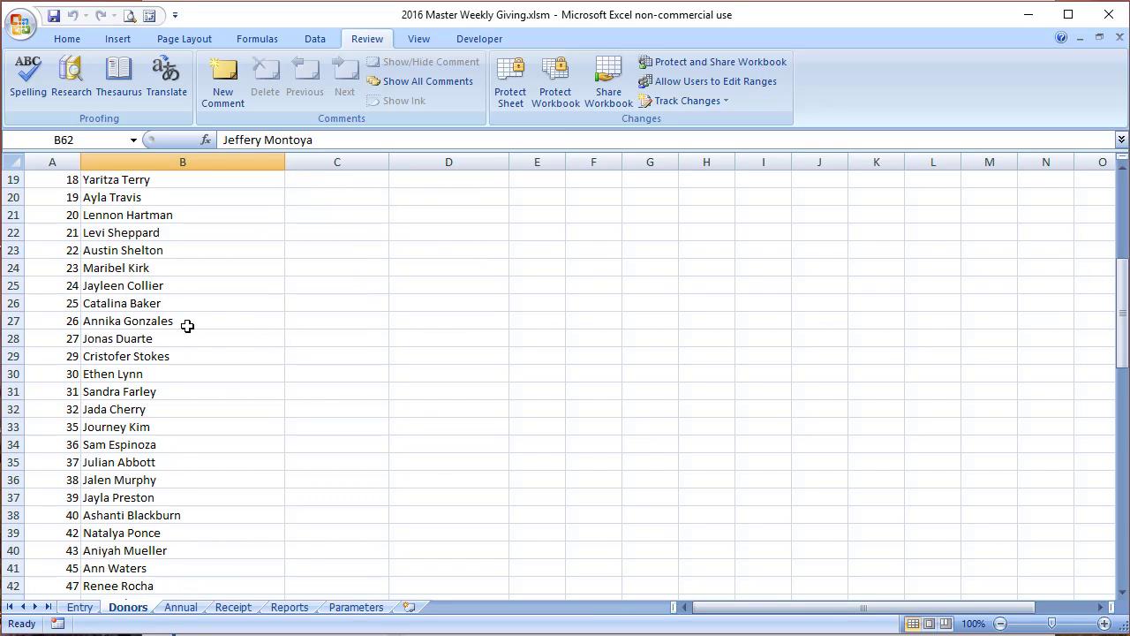
scroll(187, 326, down, 5)
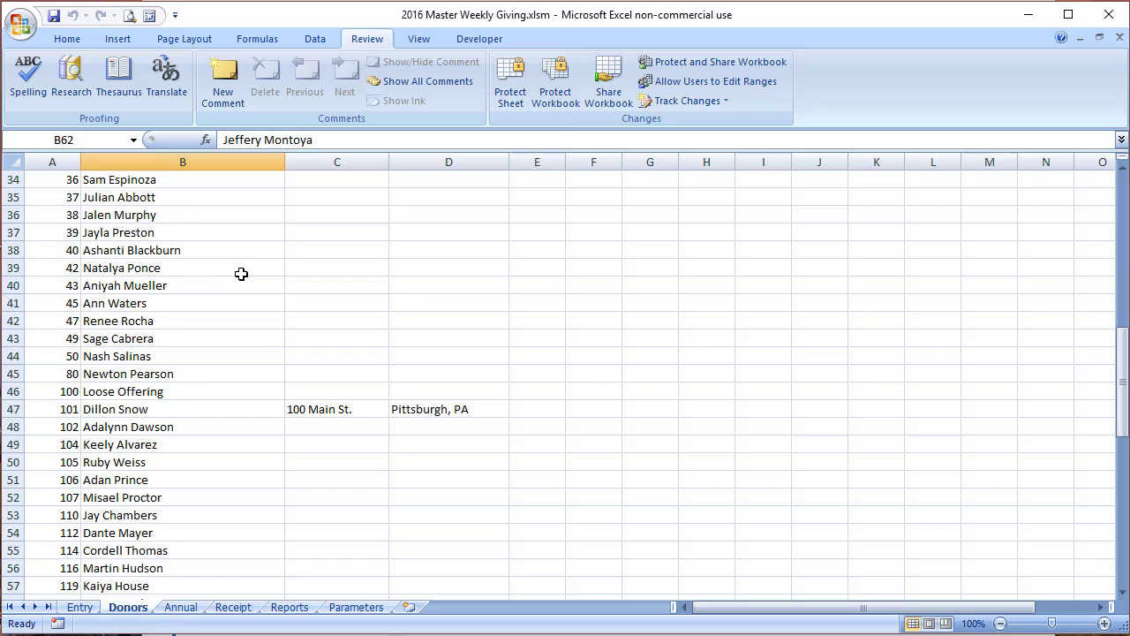
right_click(16, 270)
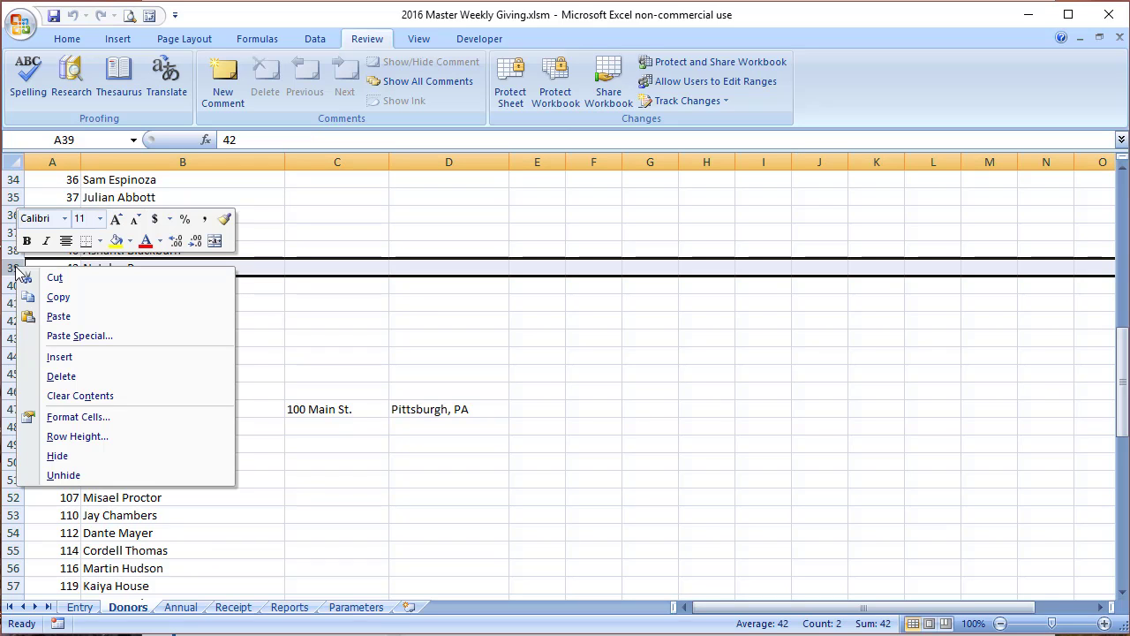
click(99, 358)
click(66, 267)
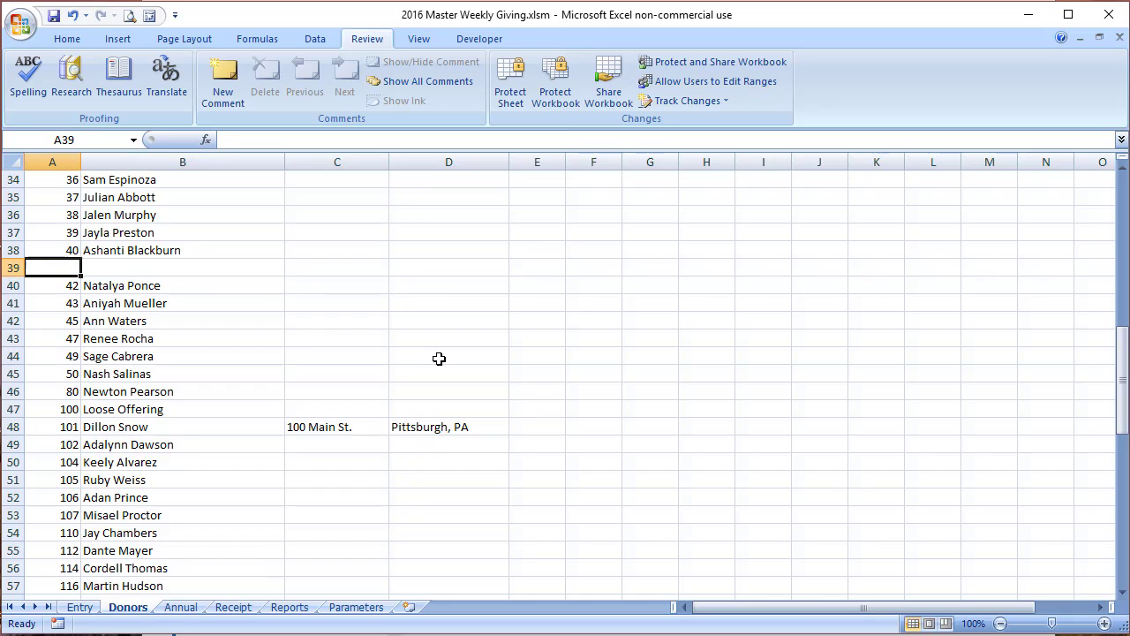
Step: Enter donor number 41 in the new row with the autocompleted donor name
text(41)
key(Tab)
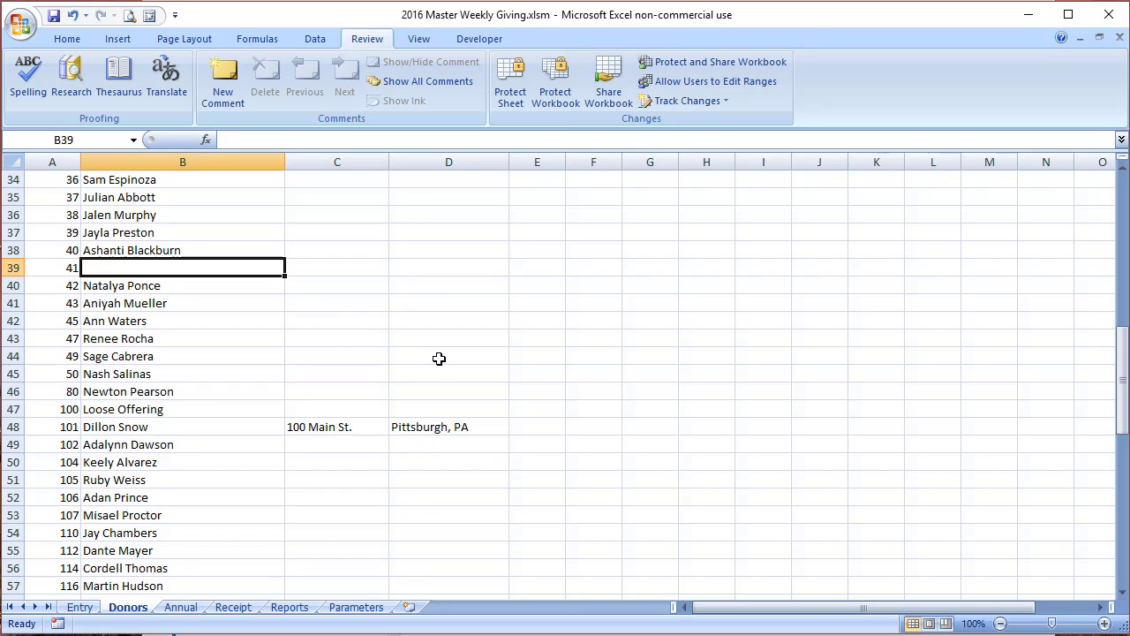
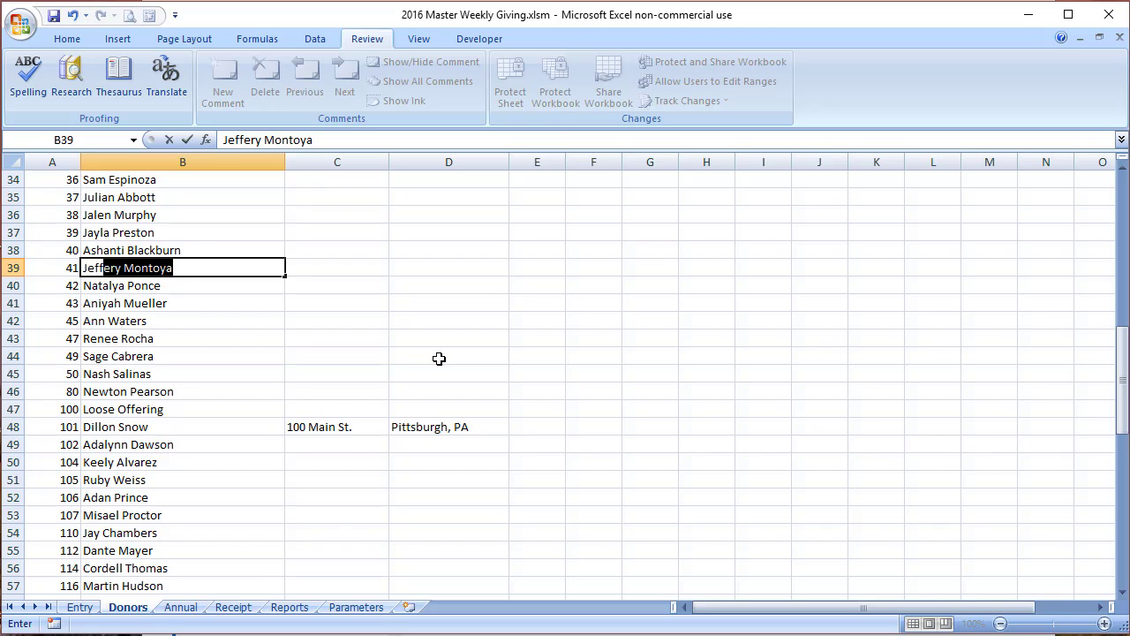
key(Return)
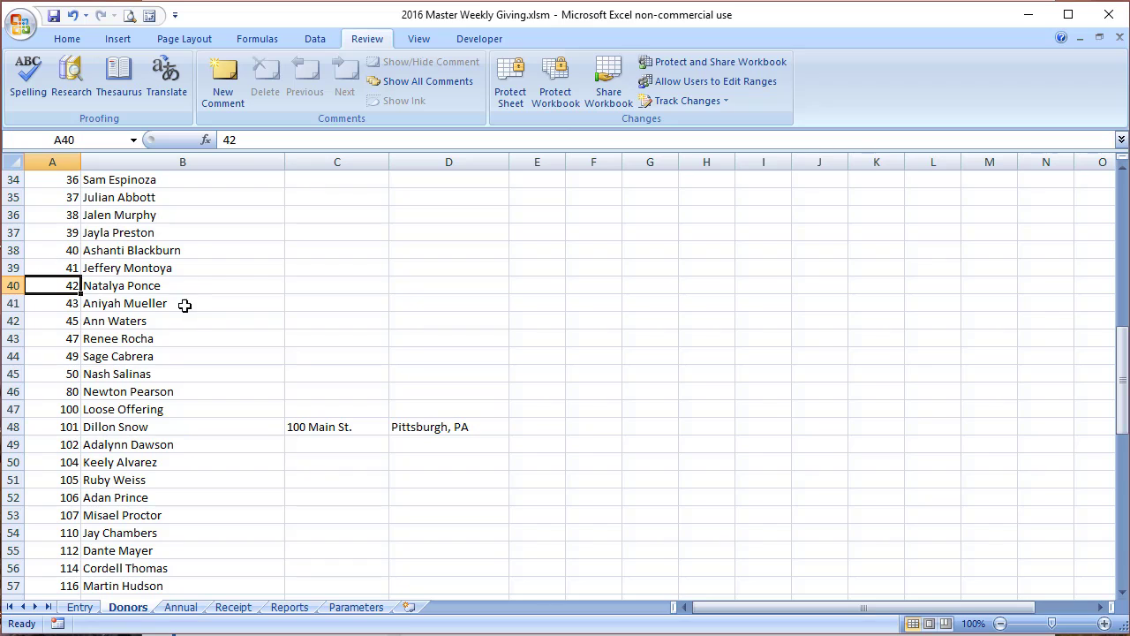
scroll(170, 316, down, 11)
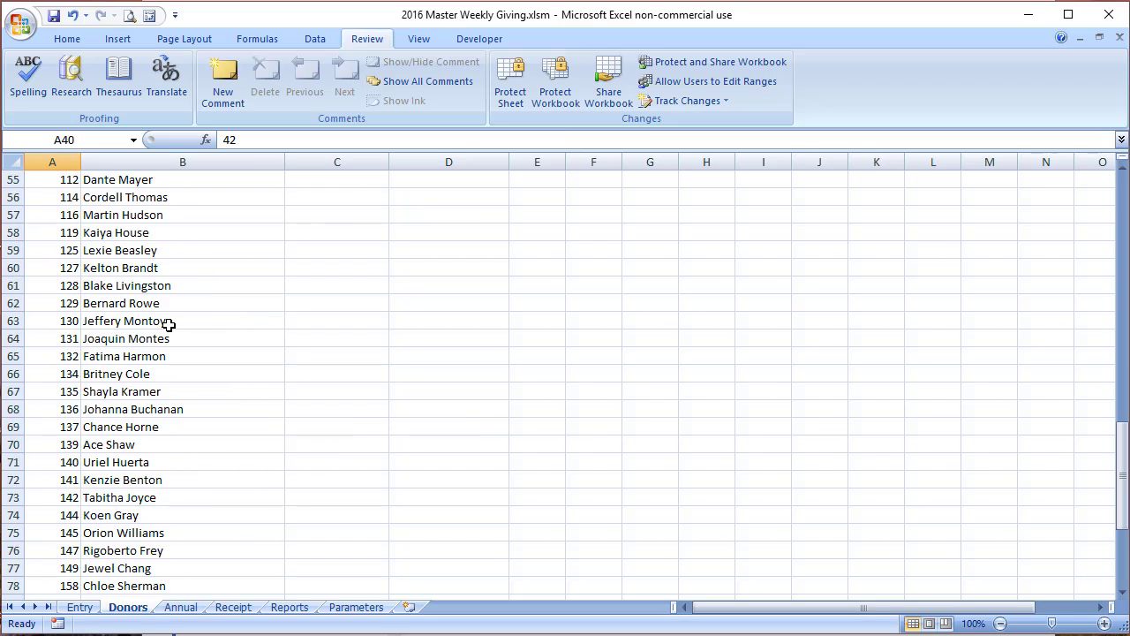
scroll(170, 320, up, 3)
scroll(168, 323, down, 1)
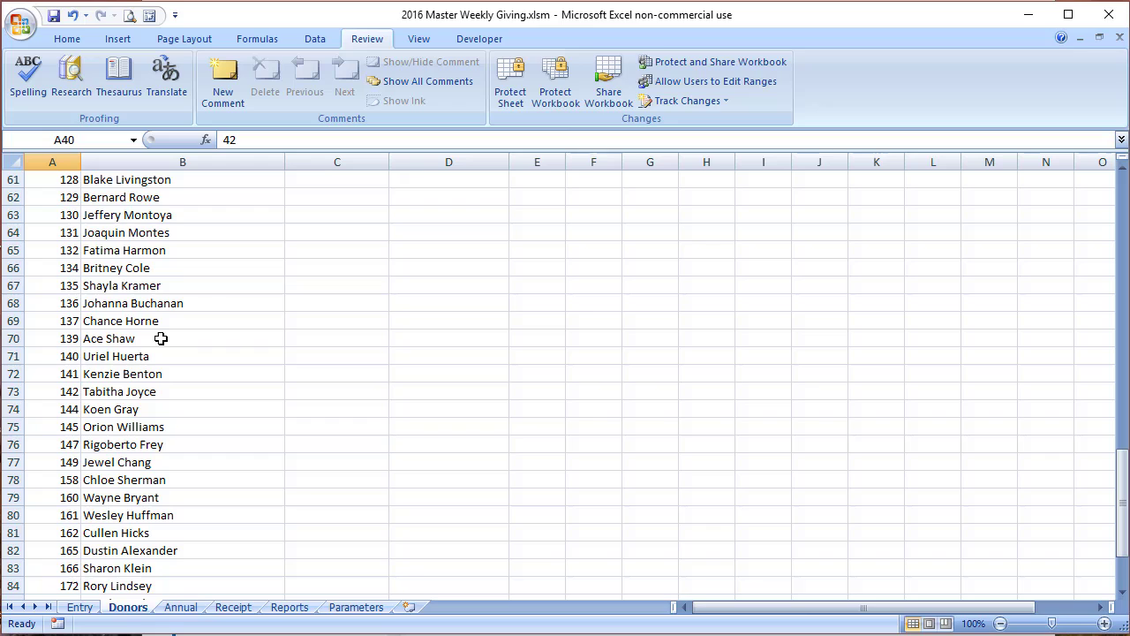
Step: Prefix donor 130's name with 'Gave', append 'numbered box 41', and save the workbook
click(183, 223)
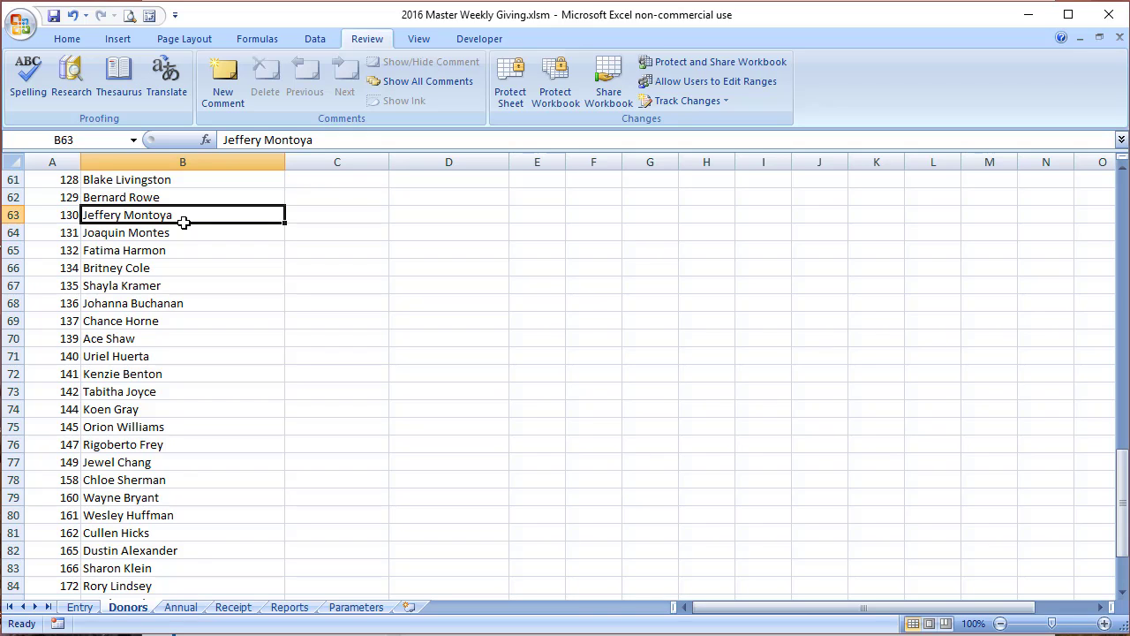
double_click(184, 223)
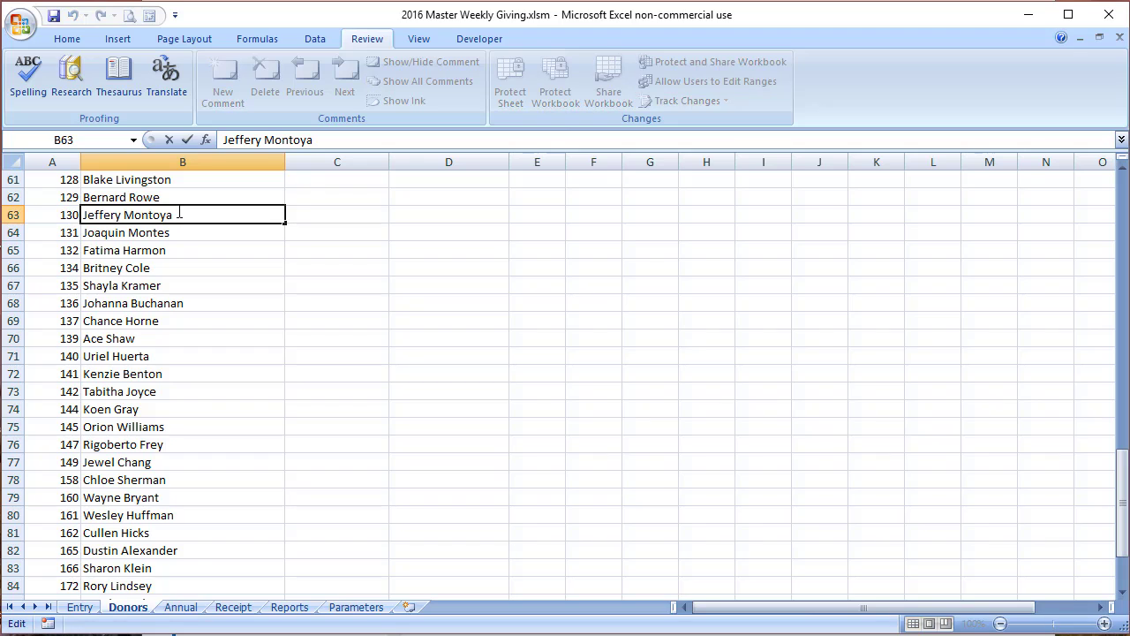
click(84, 215)
text(Gave )
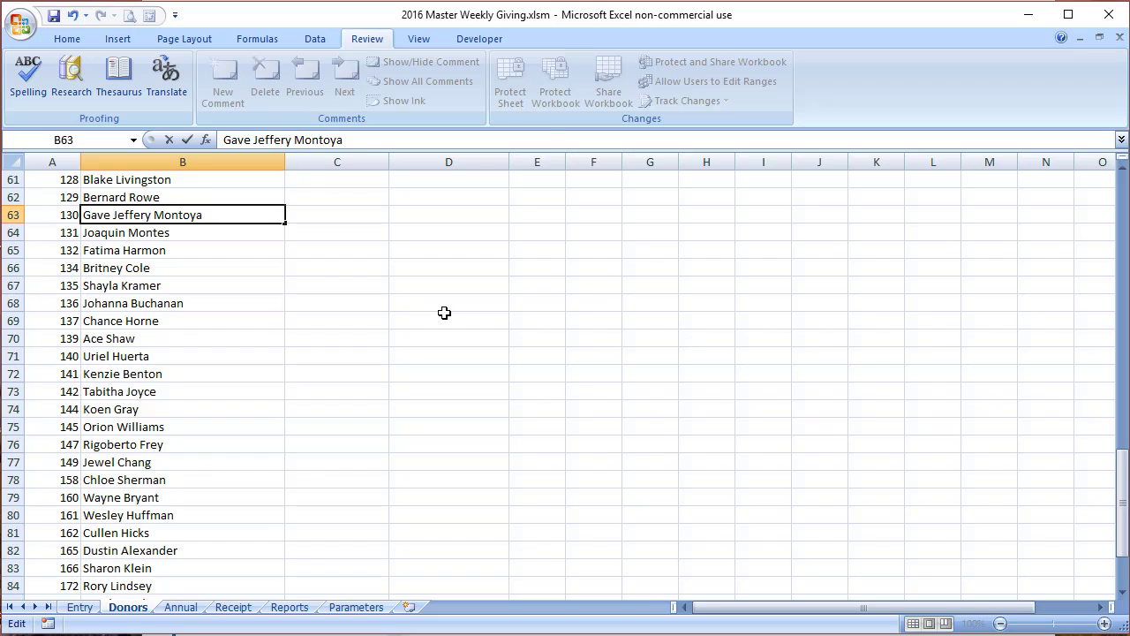
text(a)
key(BackSpace)
text(numne)
key(BackSpace)
key(BackSpace)
text(bered box)
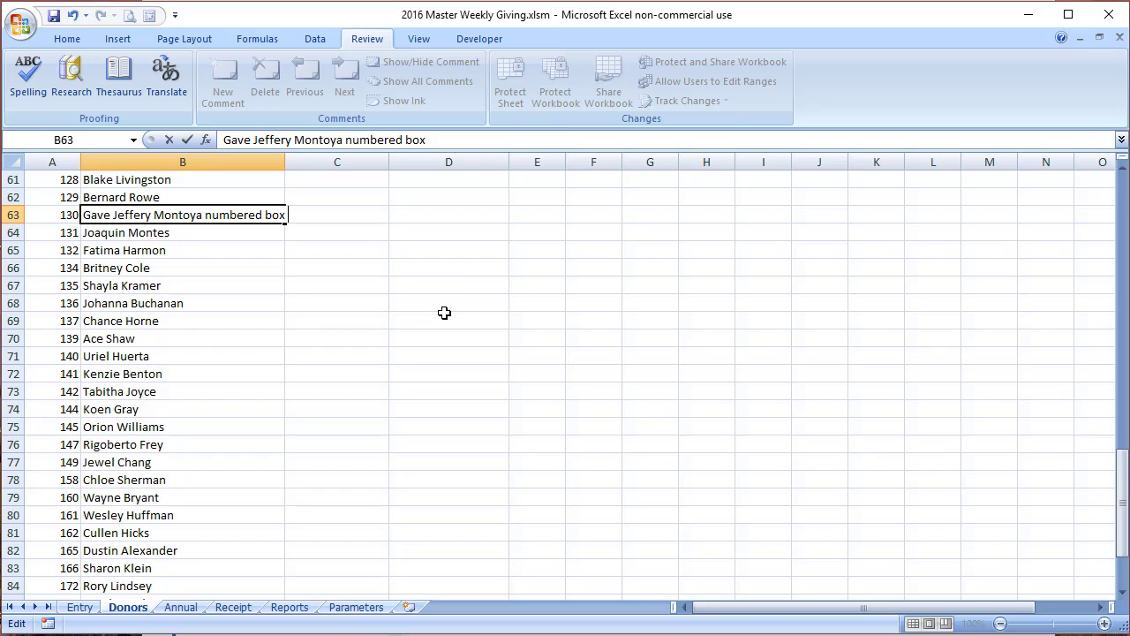
text( 41)
key(Return)
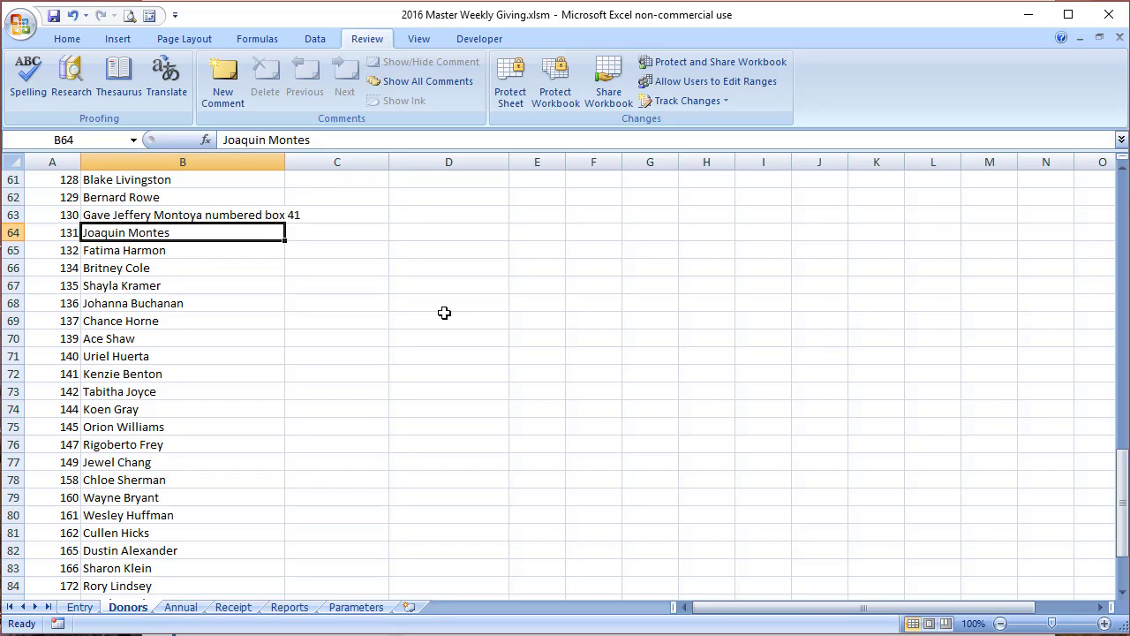
click(53, 18)
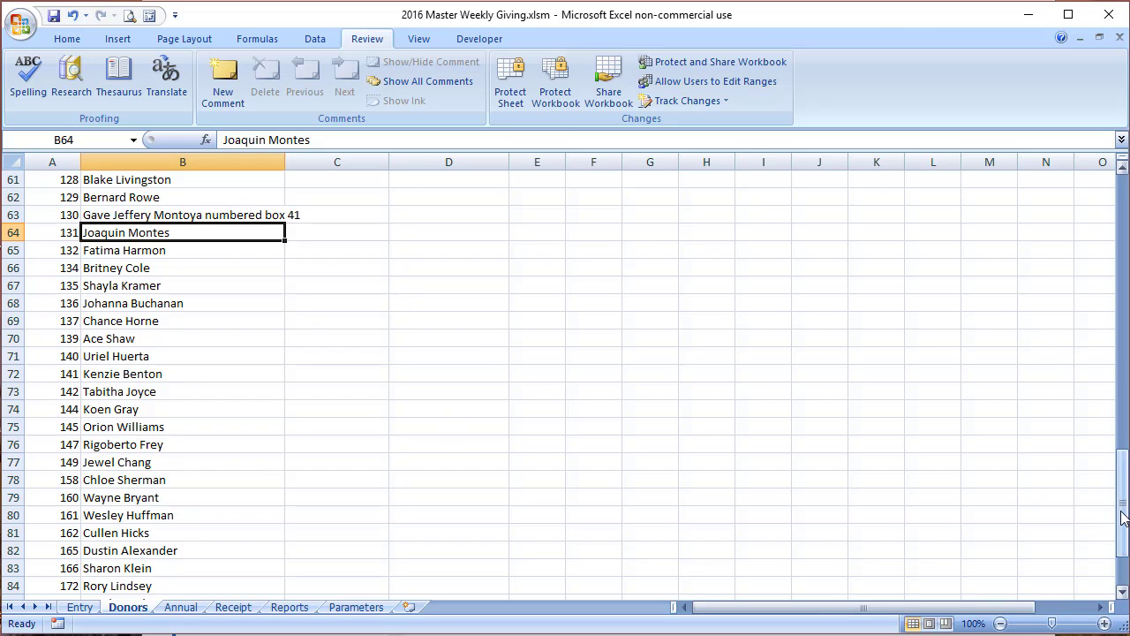
Step: Scroll to the top of the Donors list and check donors 21 and 12
drag(1123, 518, 1115, 499)
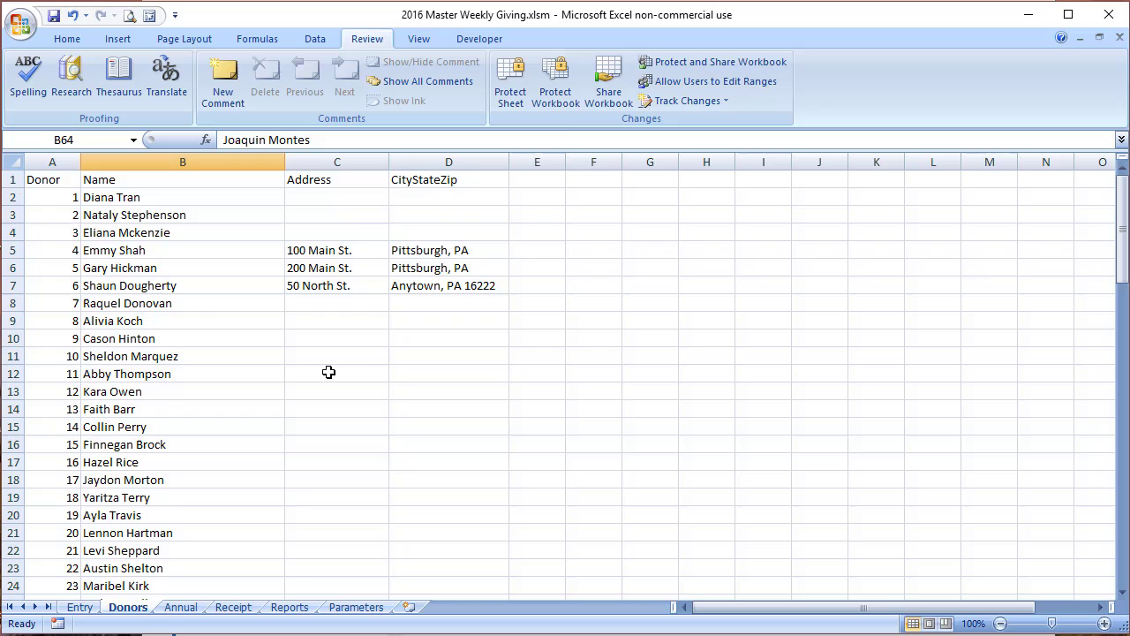
scroll(371, 366, down, 2)
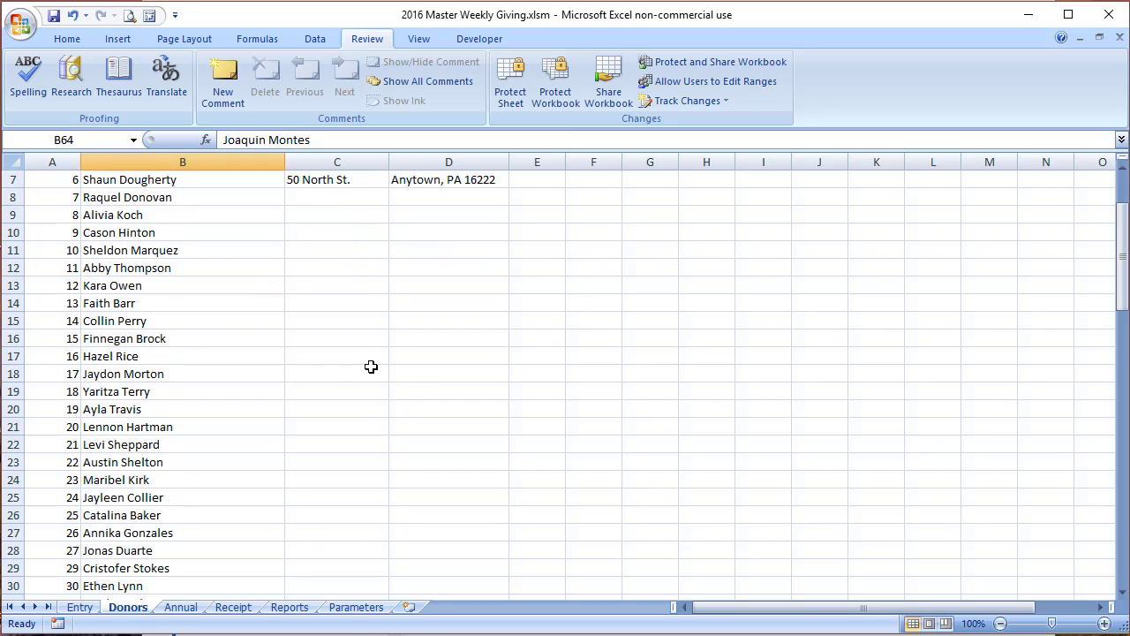
click(56, 441)
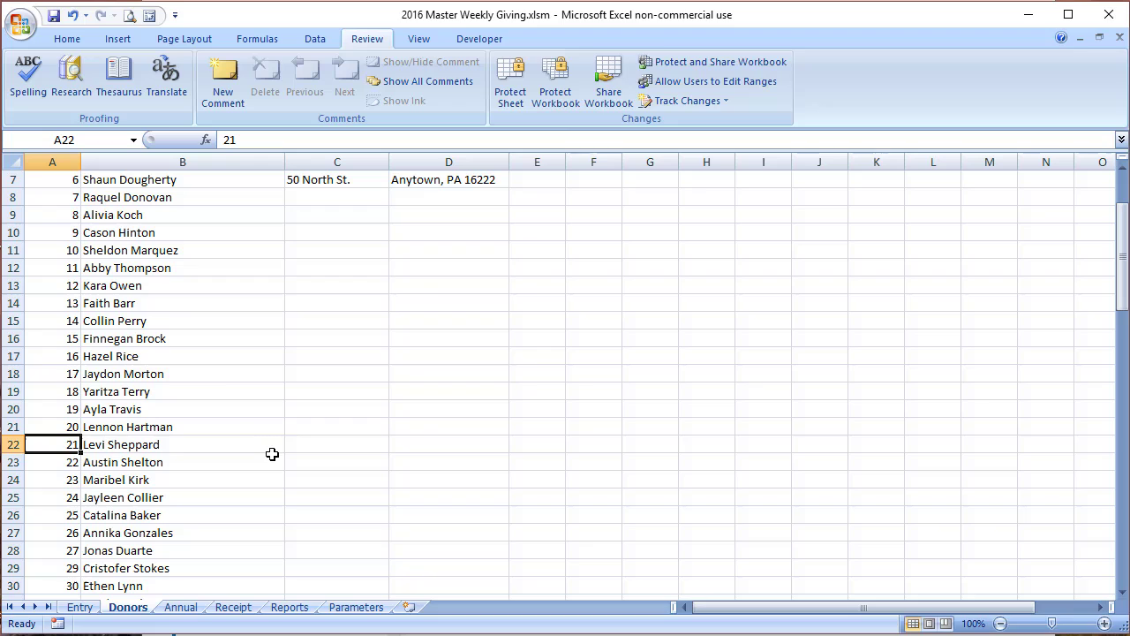
click(110, 286)
click(65, 288)
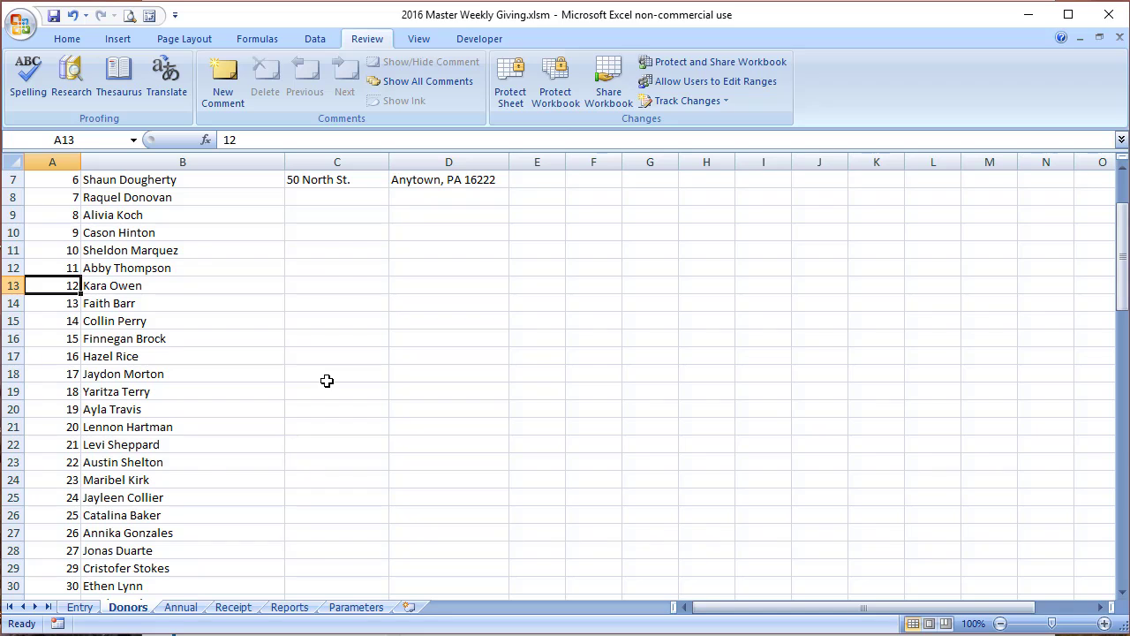
Step: Go to the Annual sheet, unprotect it, and select donor column B
click(180, 608)
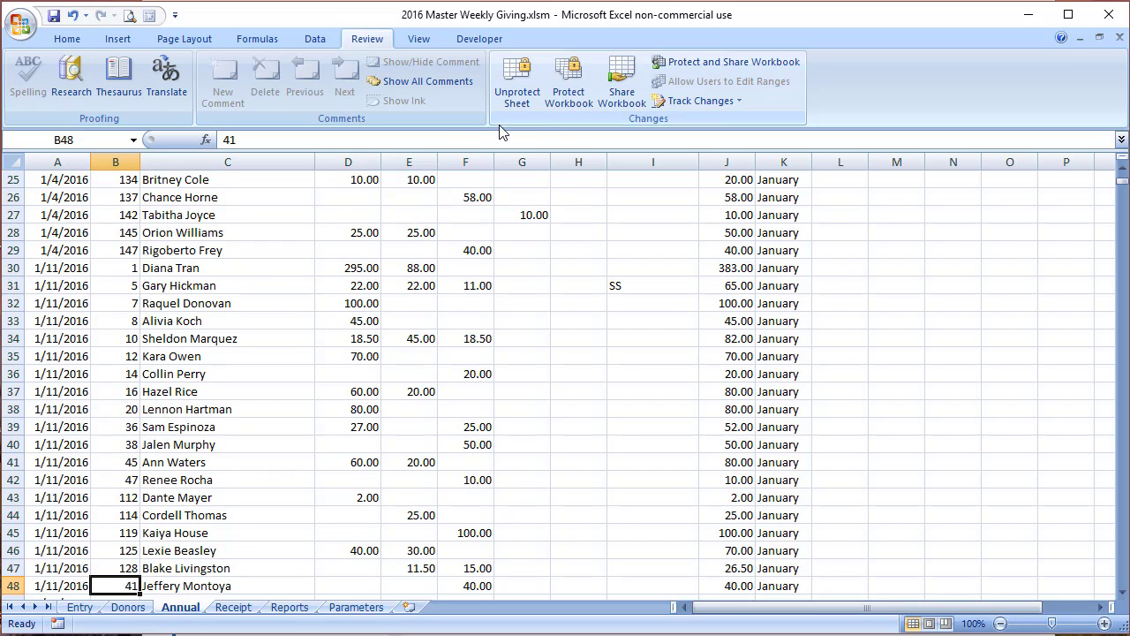
click(521, 81)
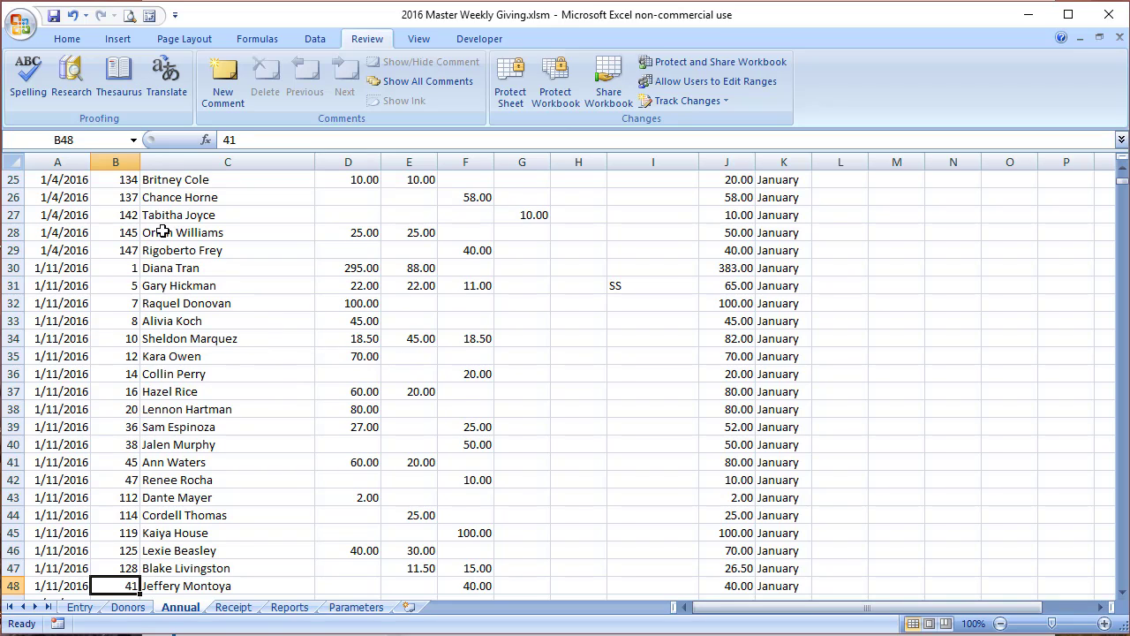
click(118, 159)
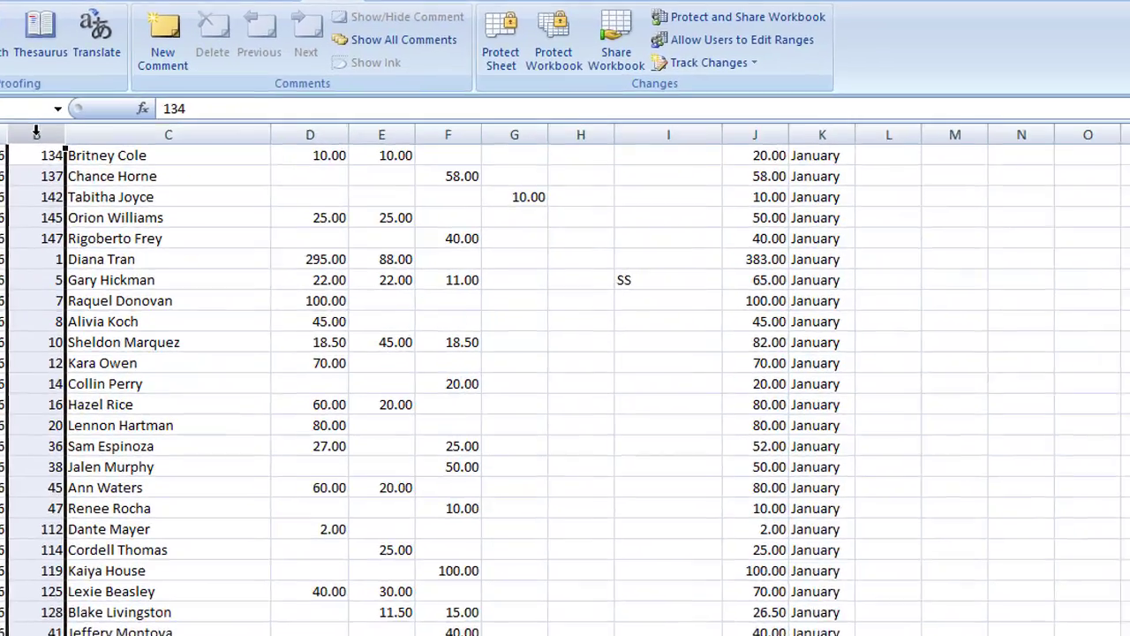
Step: Find all cells exactly equal to 12 using Match entire cell contents
key(ctrl+f)
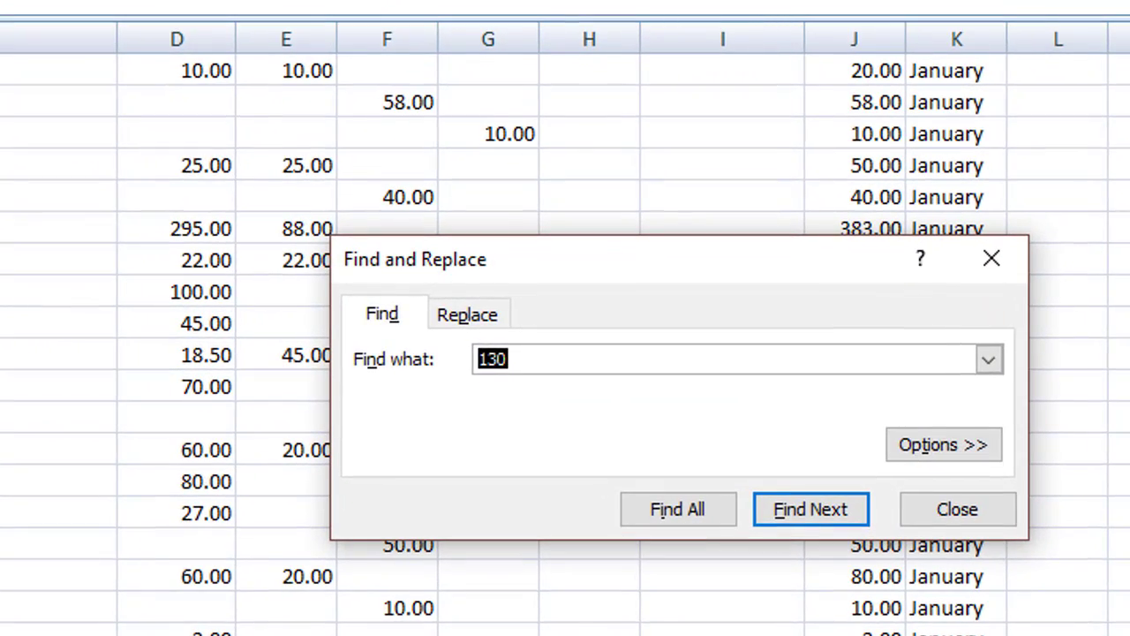
text(12)
click(690, 507)
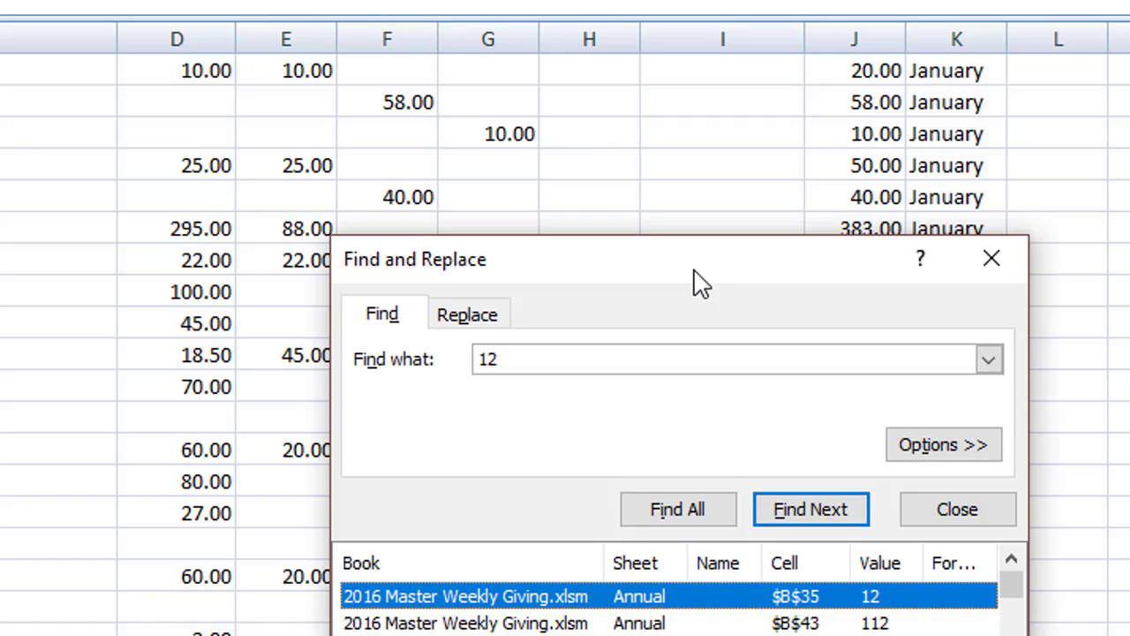
drag(694, 276, 545, 71)
drag(876, 488, 1077, 635)
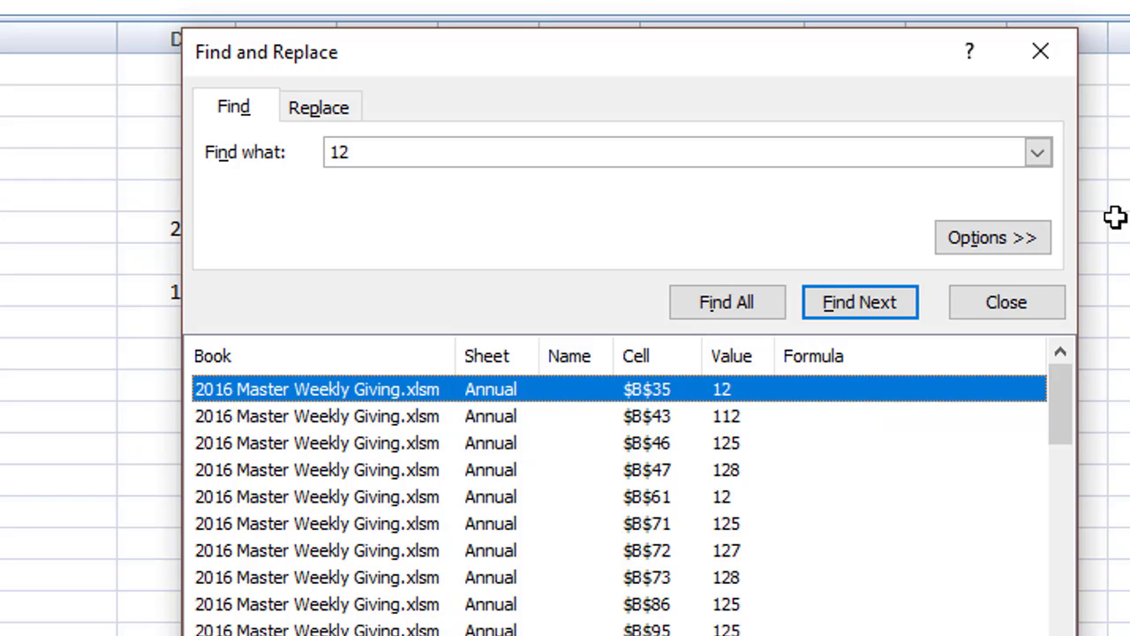
click(1007, 246)
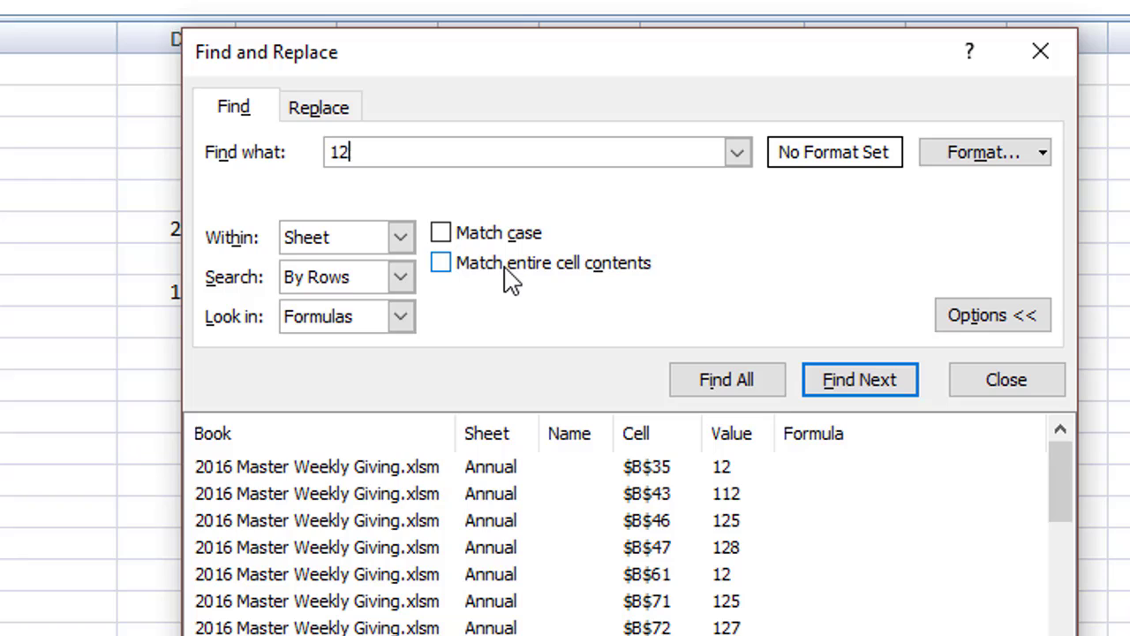
click(444, 264)
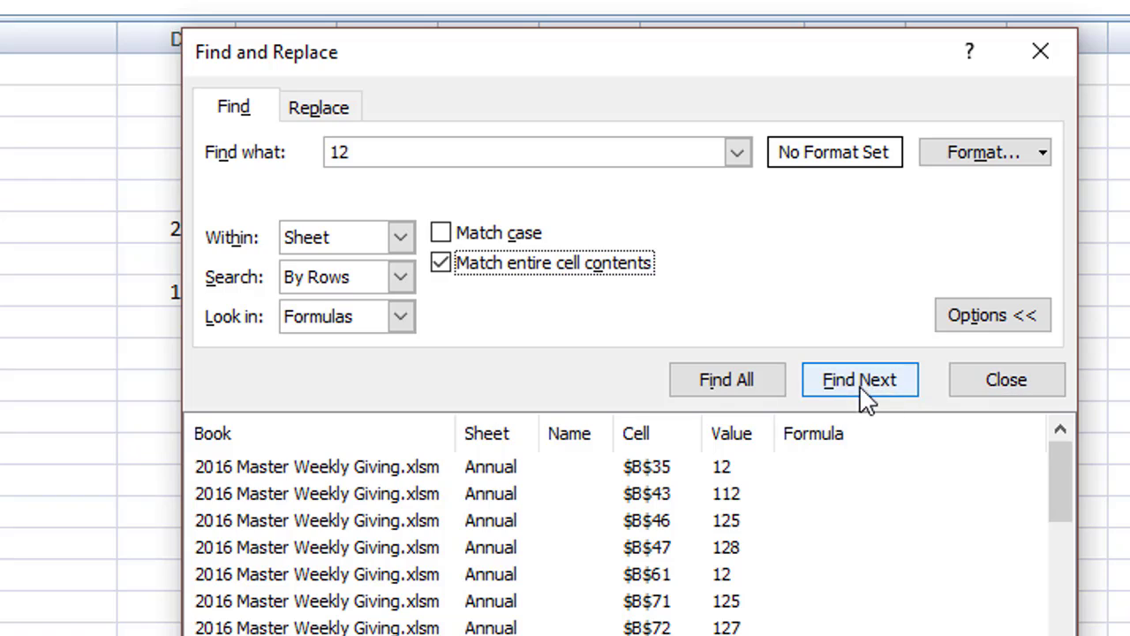
click(717, 377)
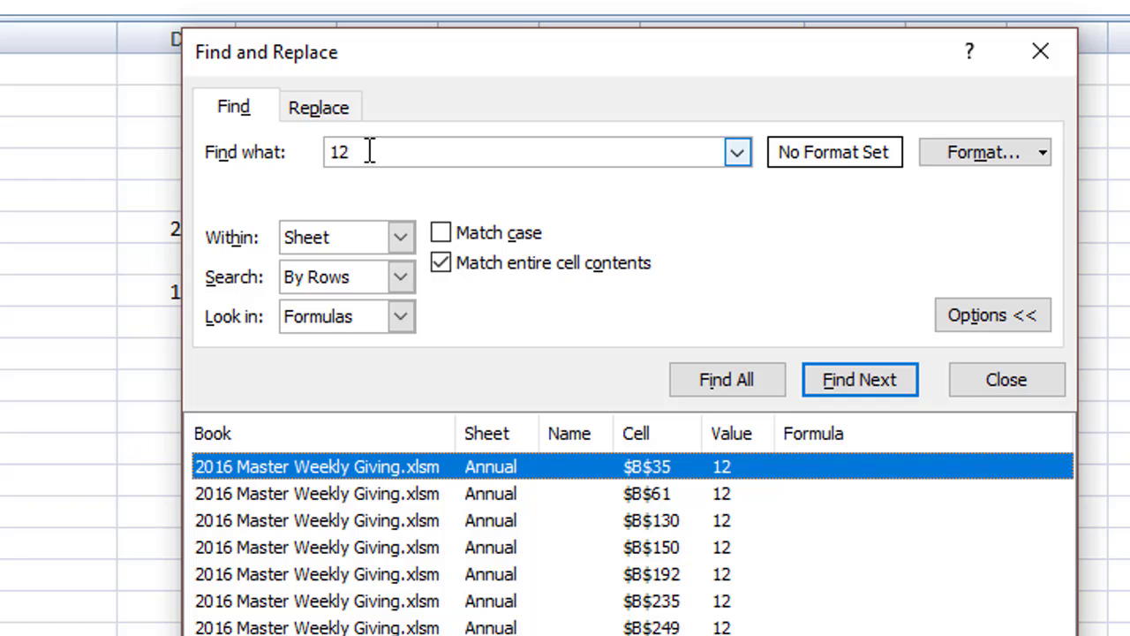
Step: Replace all exact 12 donor numbers with 21
click(343, 113)
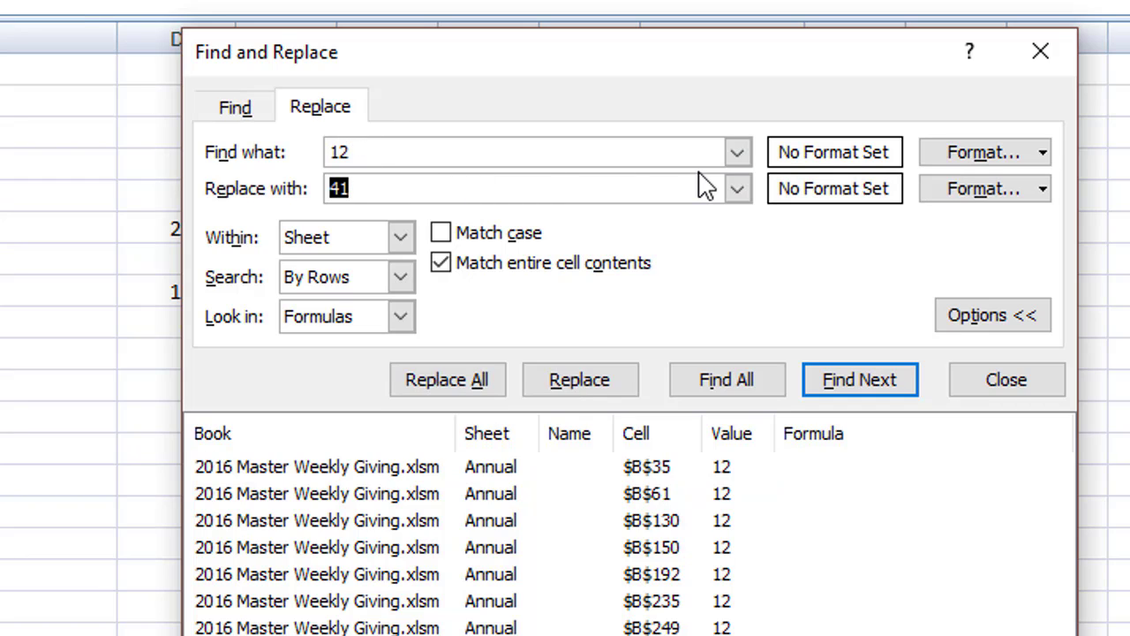
text(21)
click(420, 380)
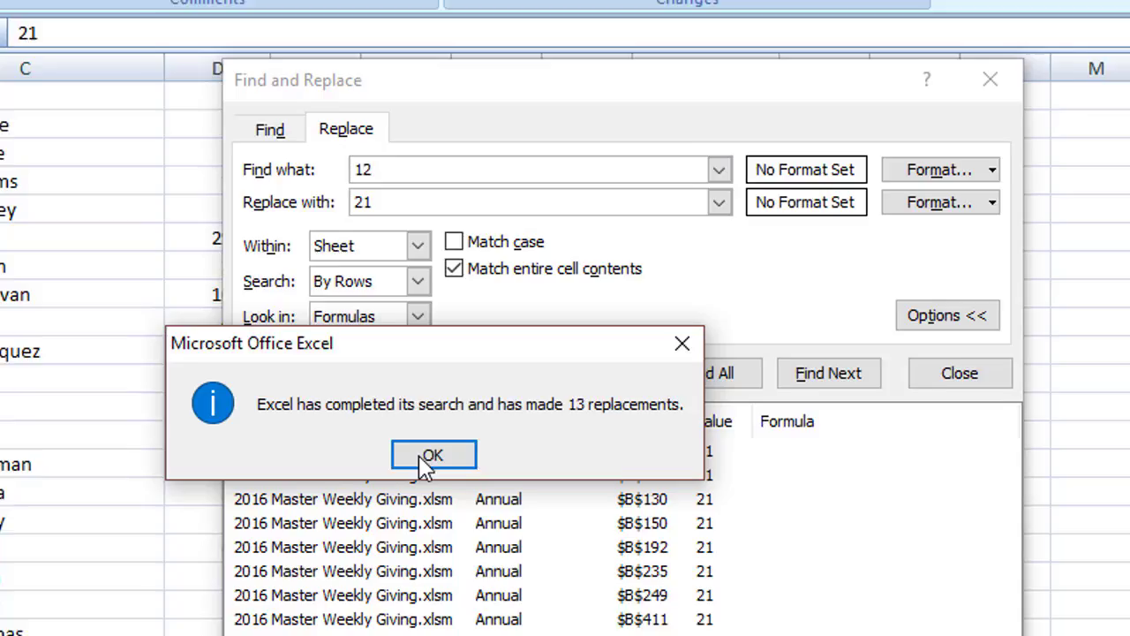
click(415, 473)
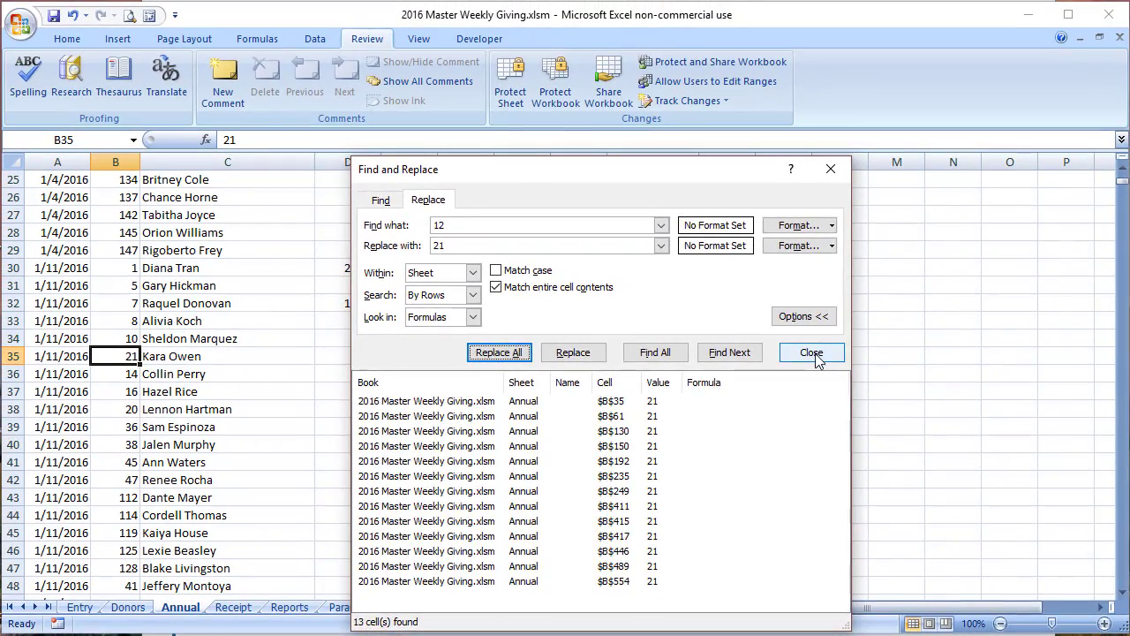
click(812, 352)
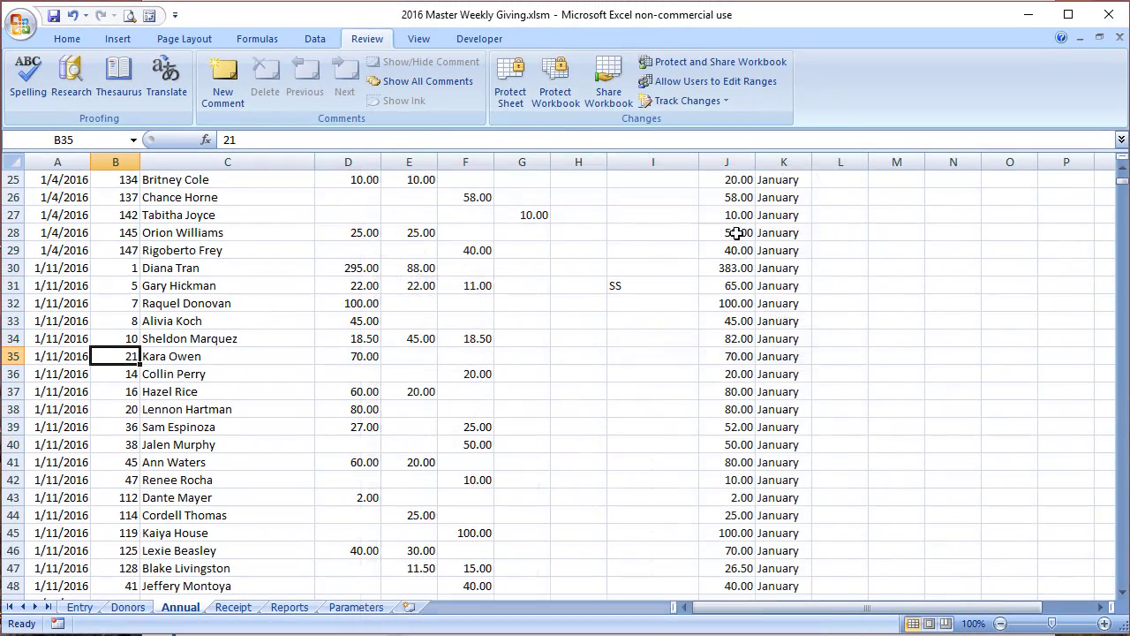
Step: Re-protect the Annual sheet without a password and return to the Donors sheet
click(516, 93)
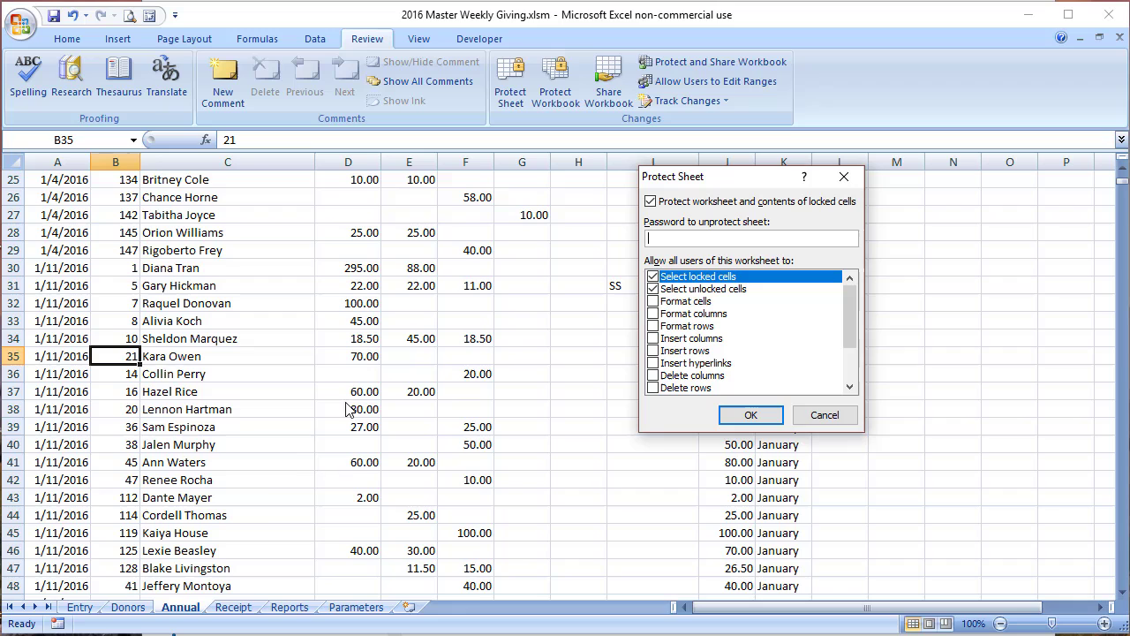
click(750, 414)
click(129, 608)
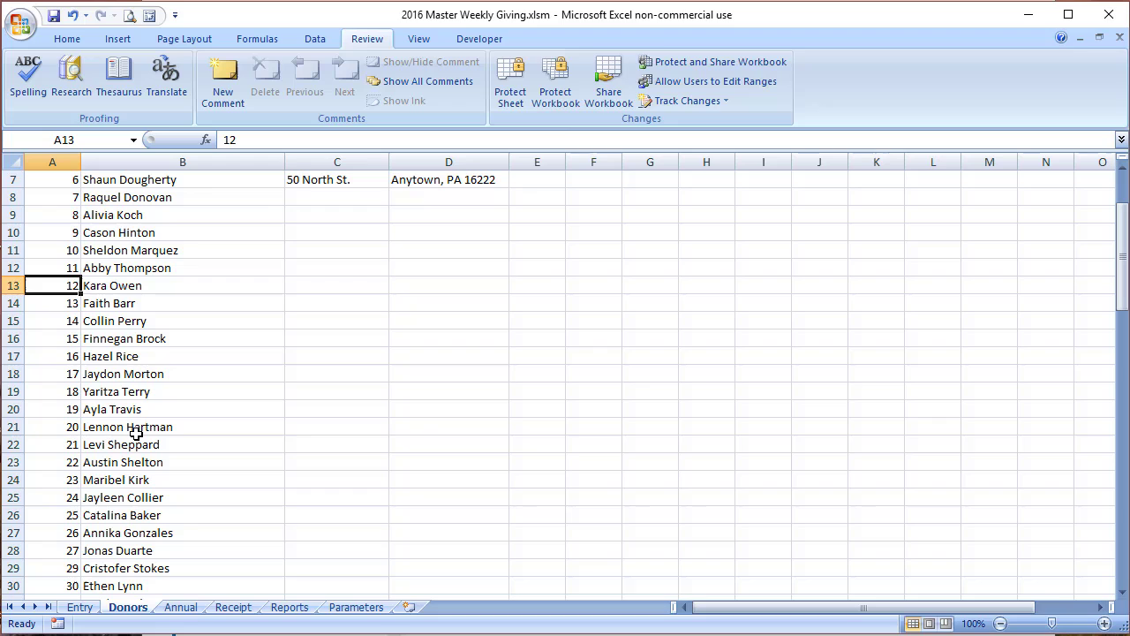
Step: Add a note to donor 12's entry about her marriage and new number 21
double_click(212, 285)
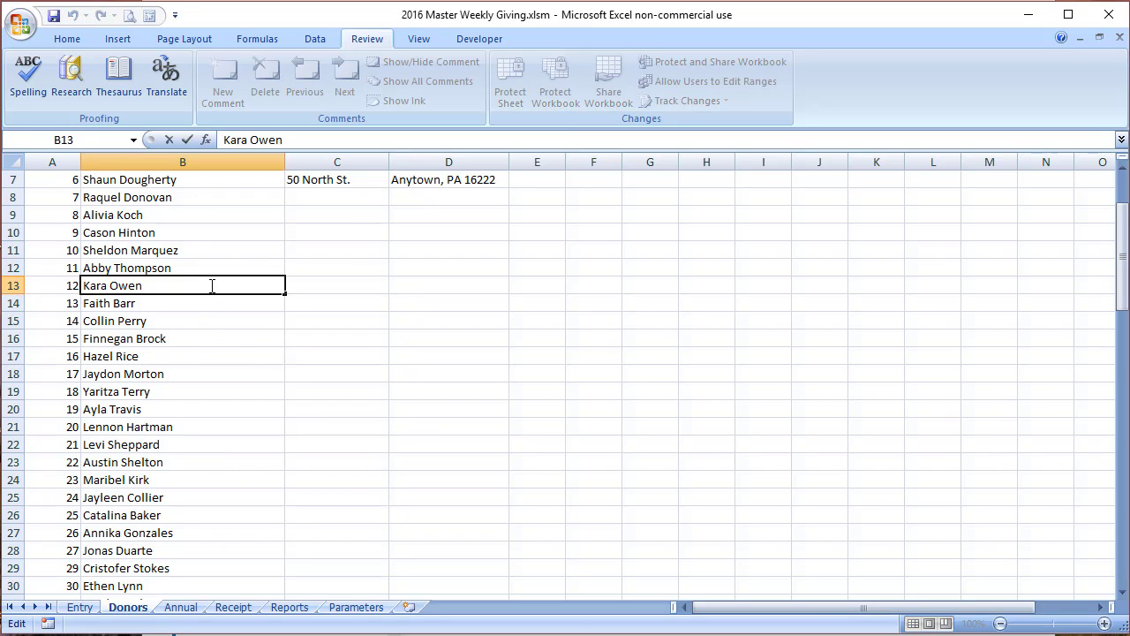
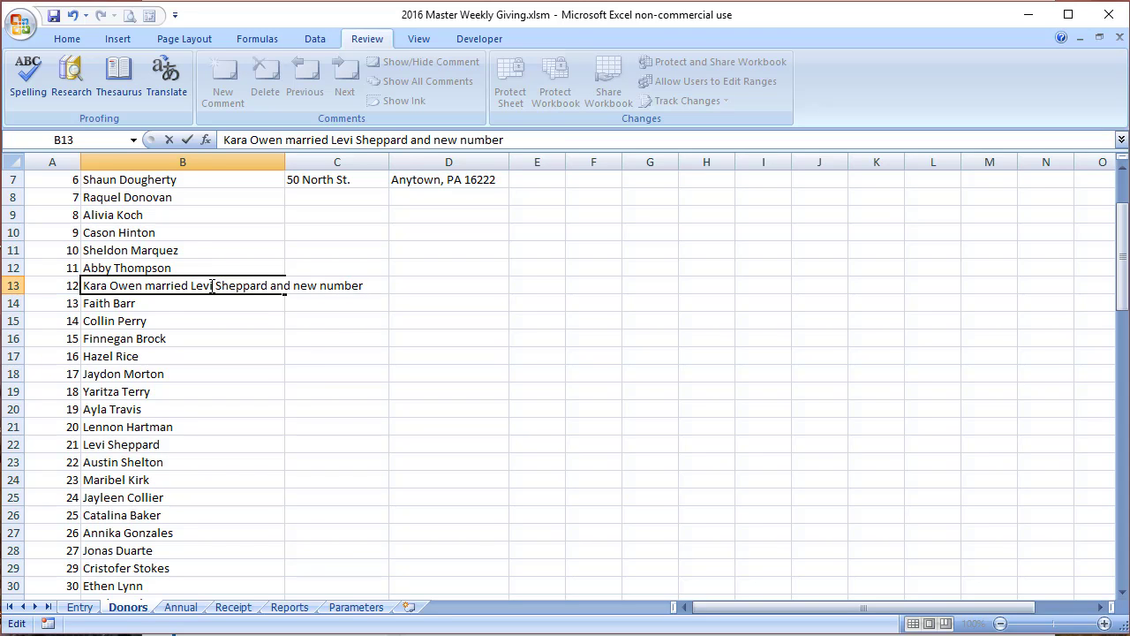
text( 21)
click(187, 443)
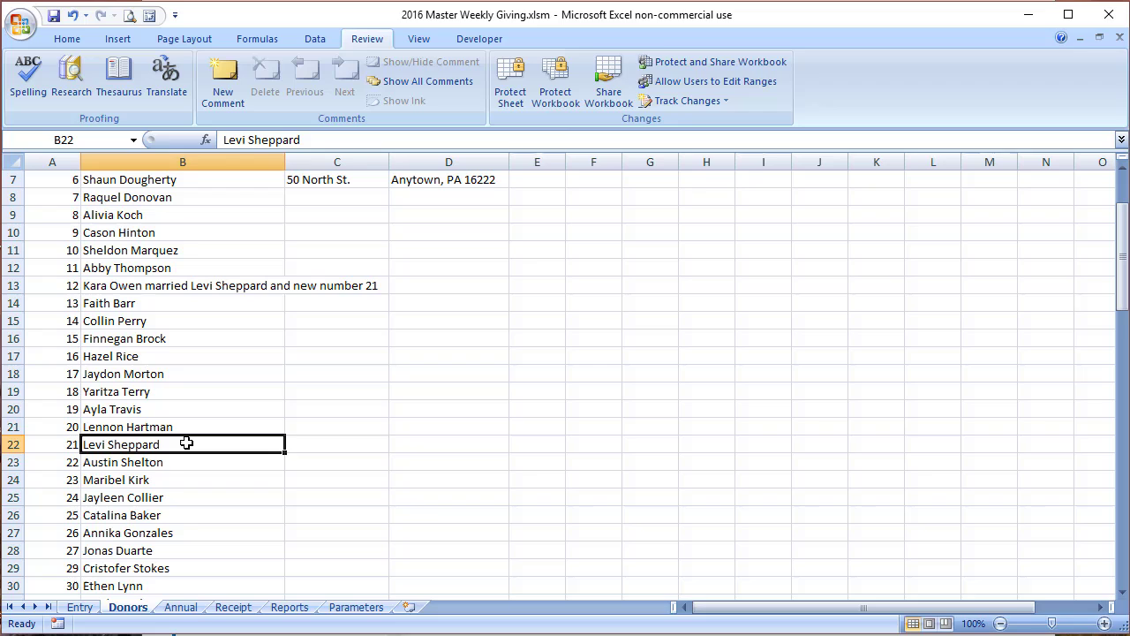
Step: Add the spouse's first name with '&' to donor 21's entry and save the workbook
double_click(186, 443)
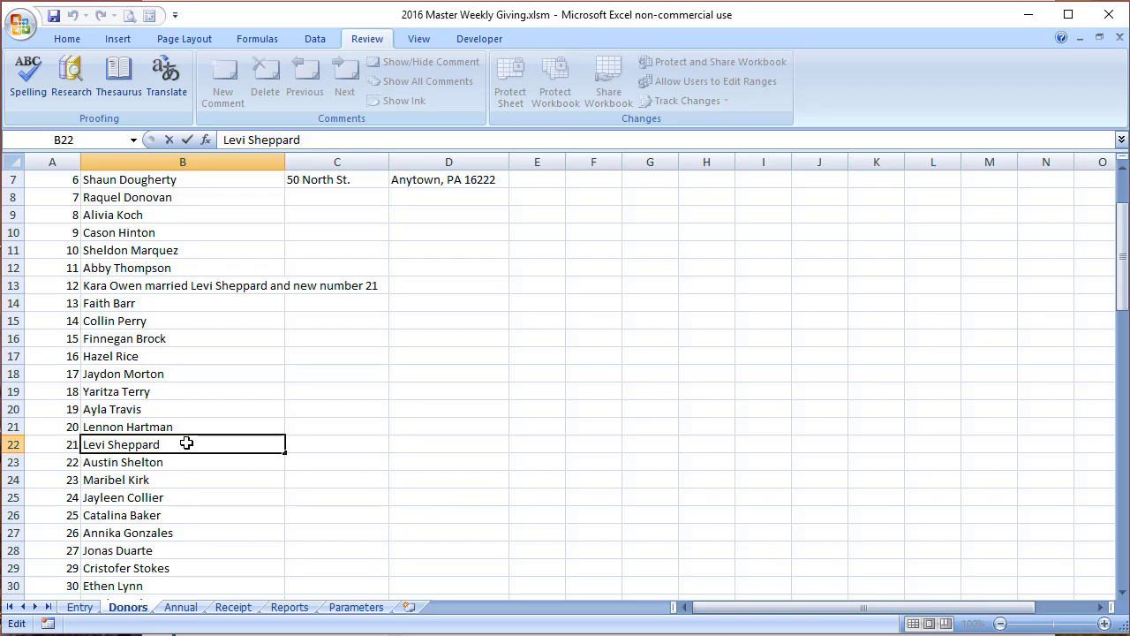
text(&)
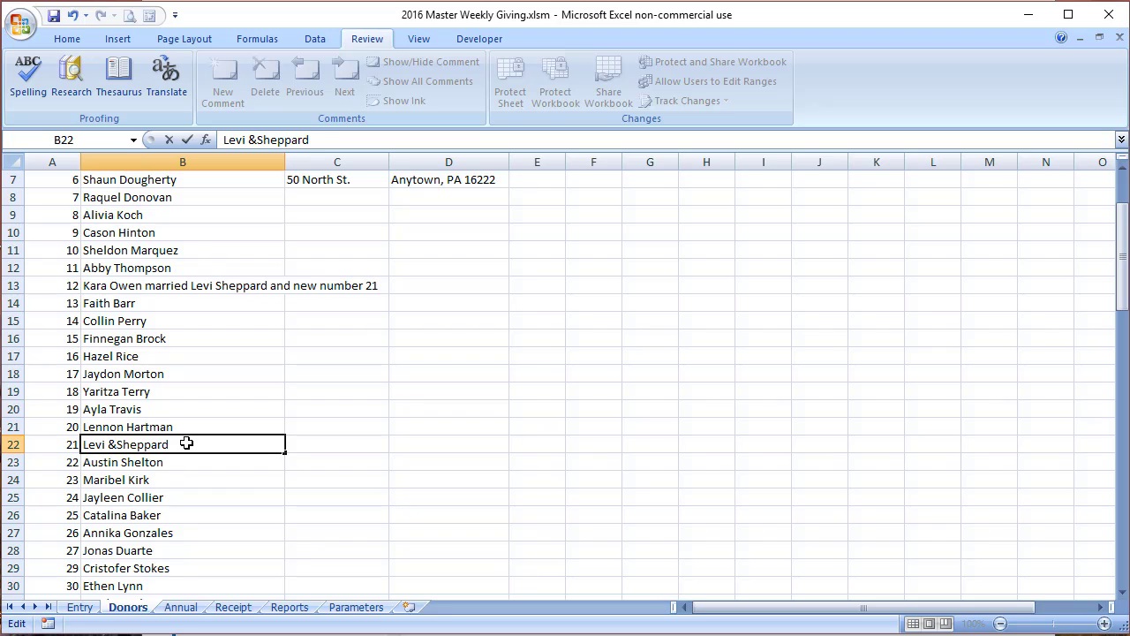
text( Kara)
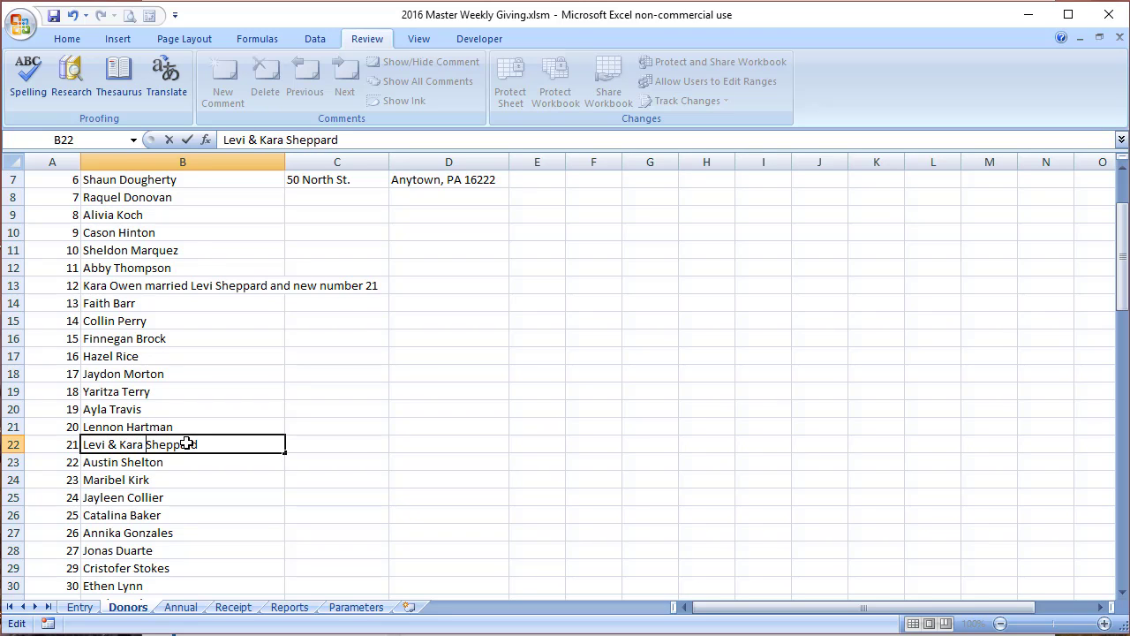
key(Return)
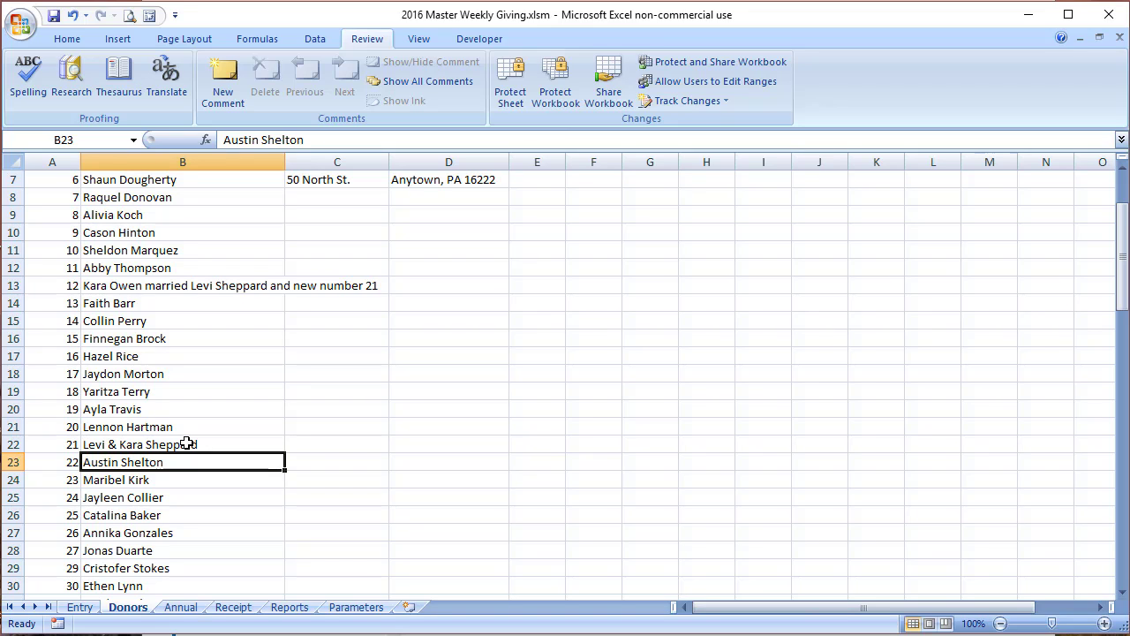
click(53, 16)
Step: Review donor 3's General and Benevolence gifts on Annual, then move to the Monthly Giving Report
click(77, 608)
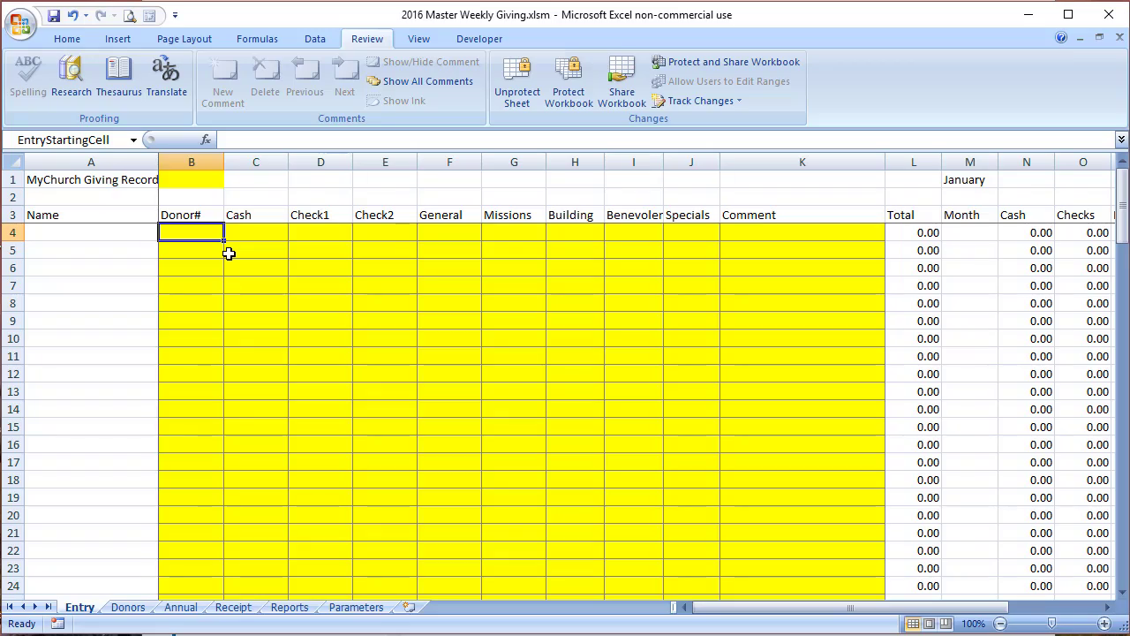
click(181, 608)
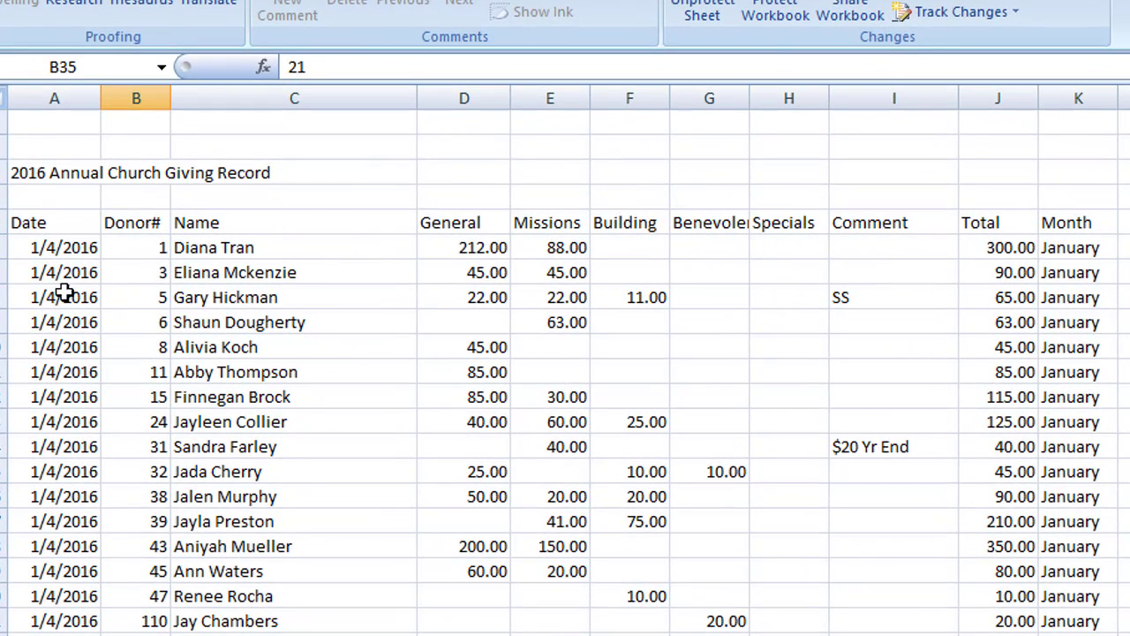
click(450, 272)
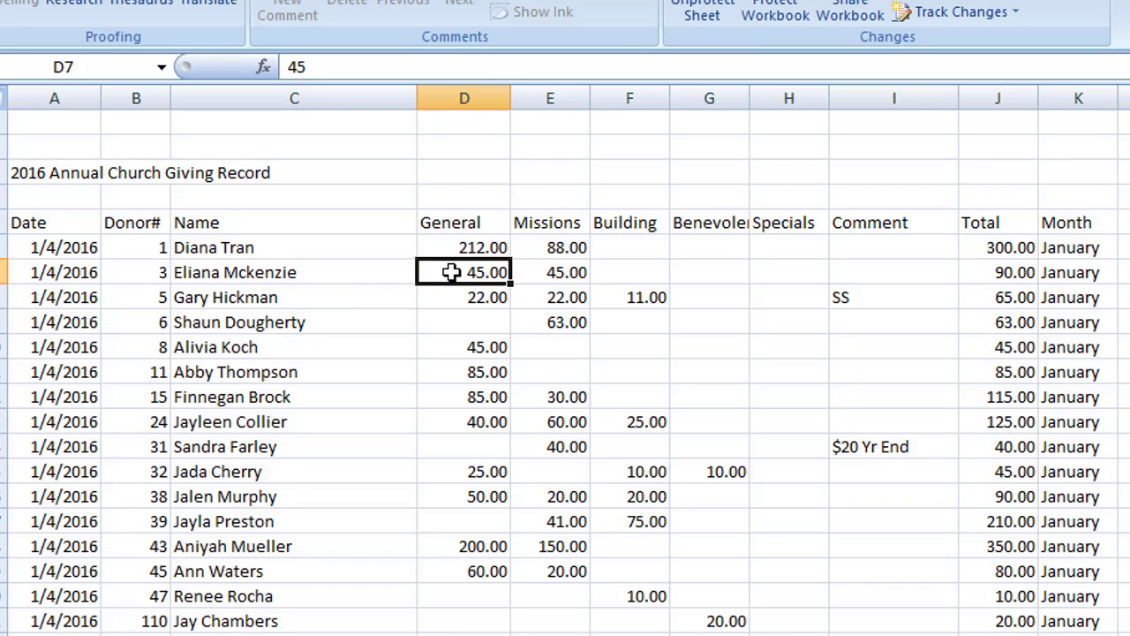
click(686, 279)
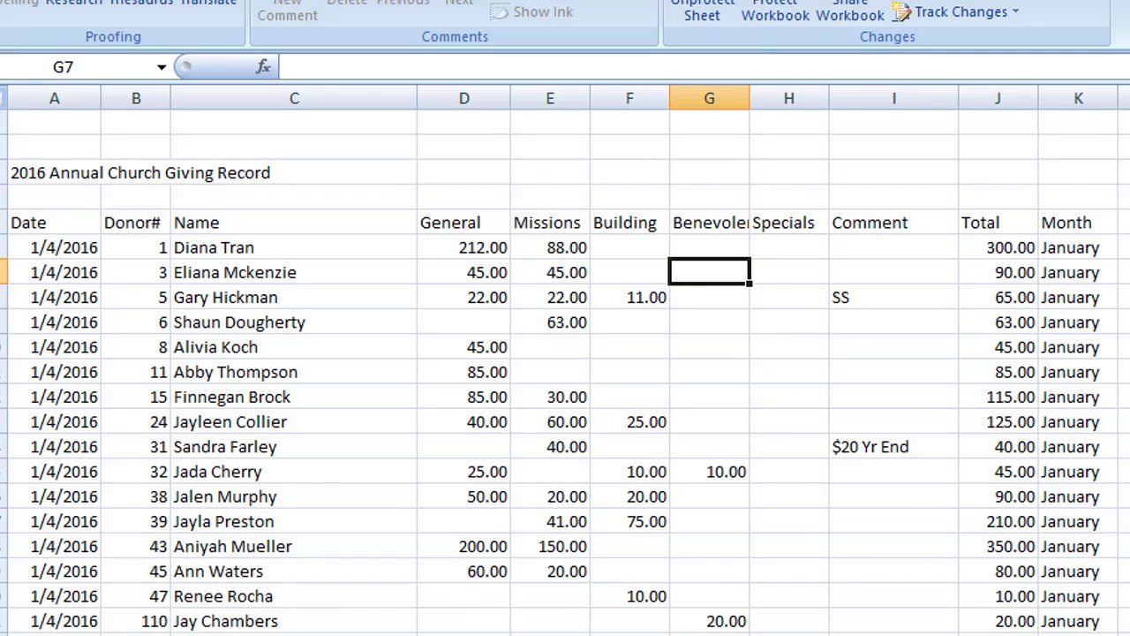
key(ctrl+Page_Down)
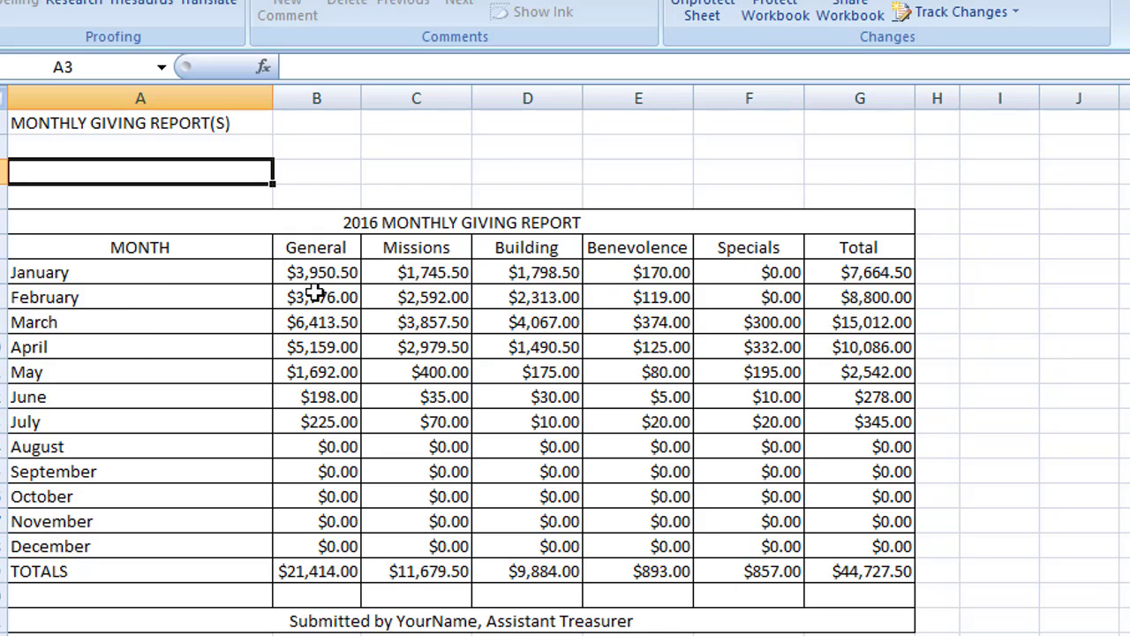
Step: Inspect the January Missions (C7) and Benevolence (E7) SUMIF formulas on Reports, then return to Annual
click(419, 276)
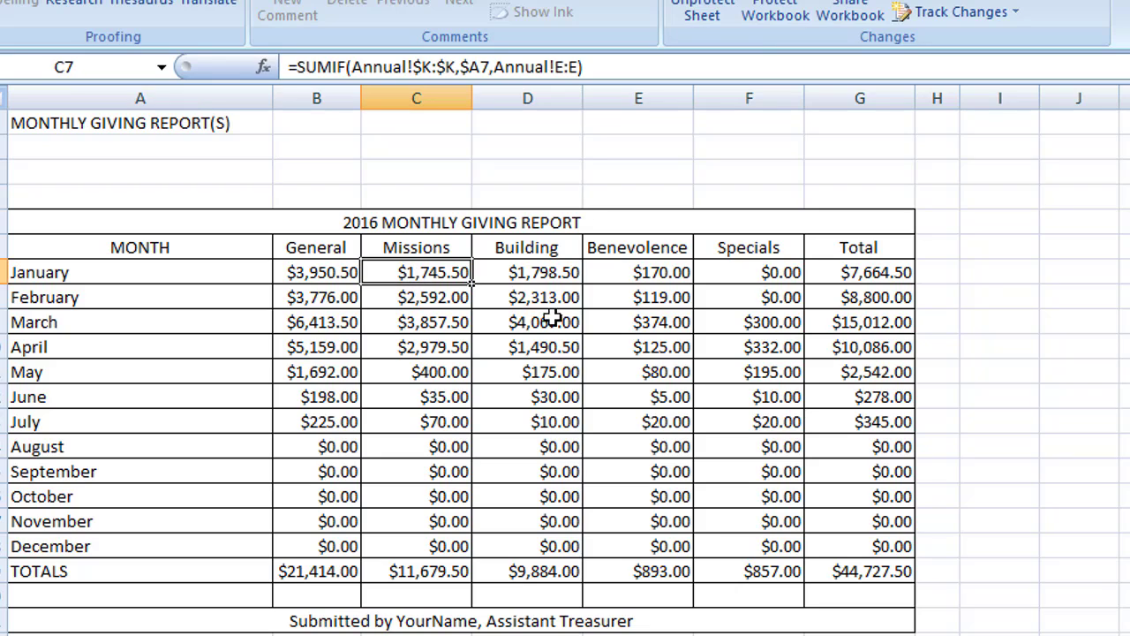
click(645, 272)
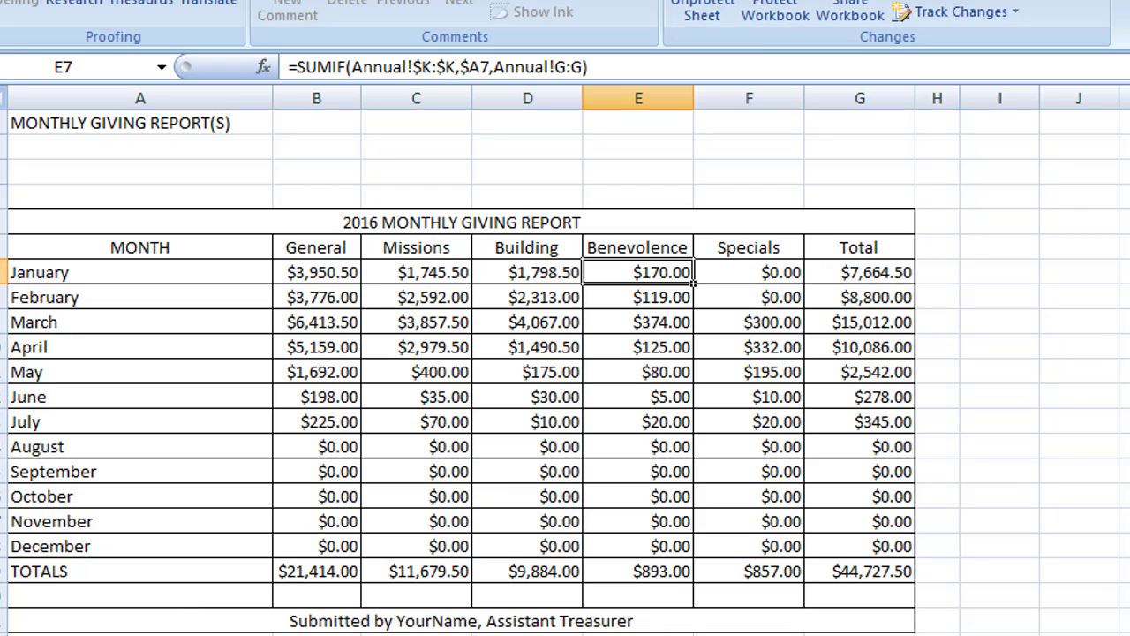
click(340, 629)
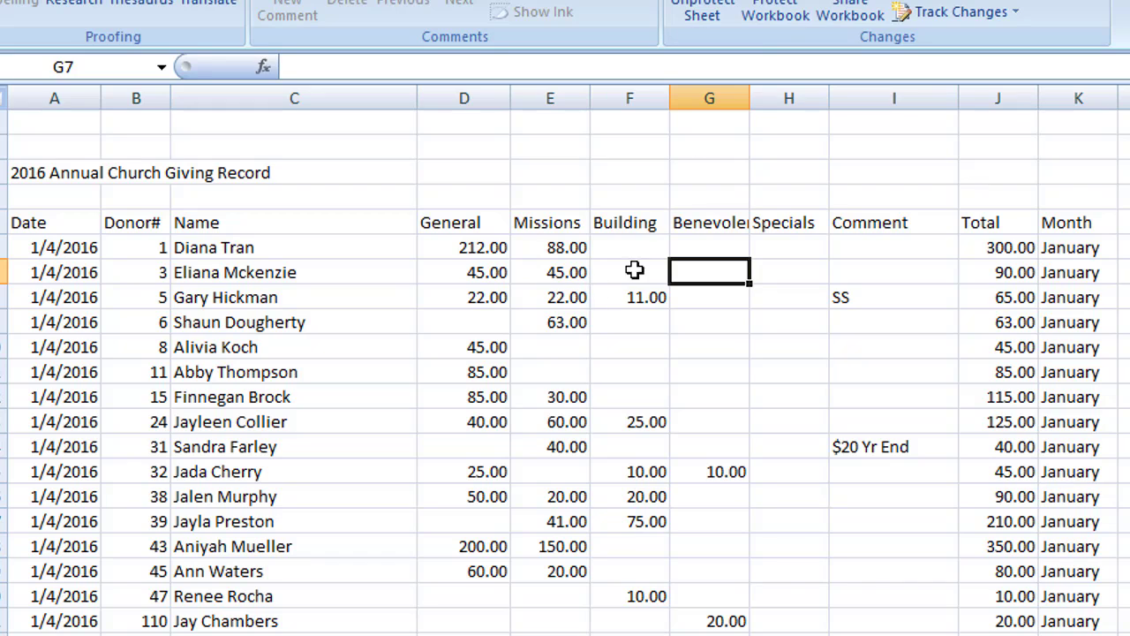
Step: Unprotect the Annual sheet and move donor 3's 45.00 from Missions (F7) to Benevolence (G7)
click(698, 11)
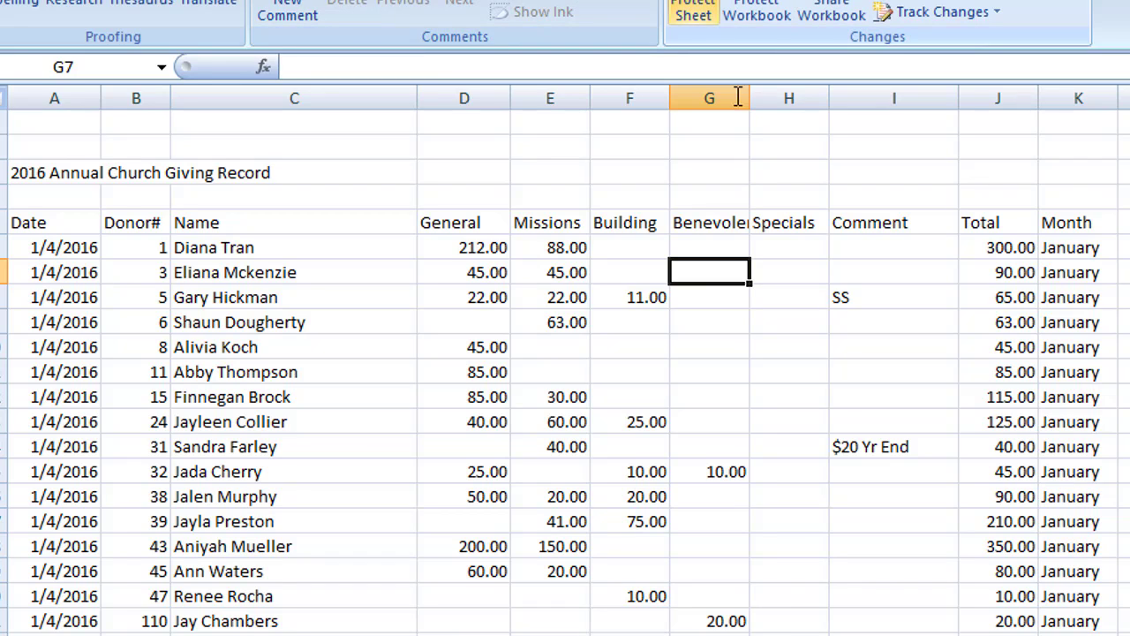
click(575, 276)
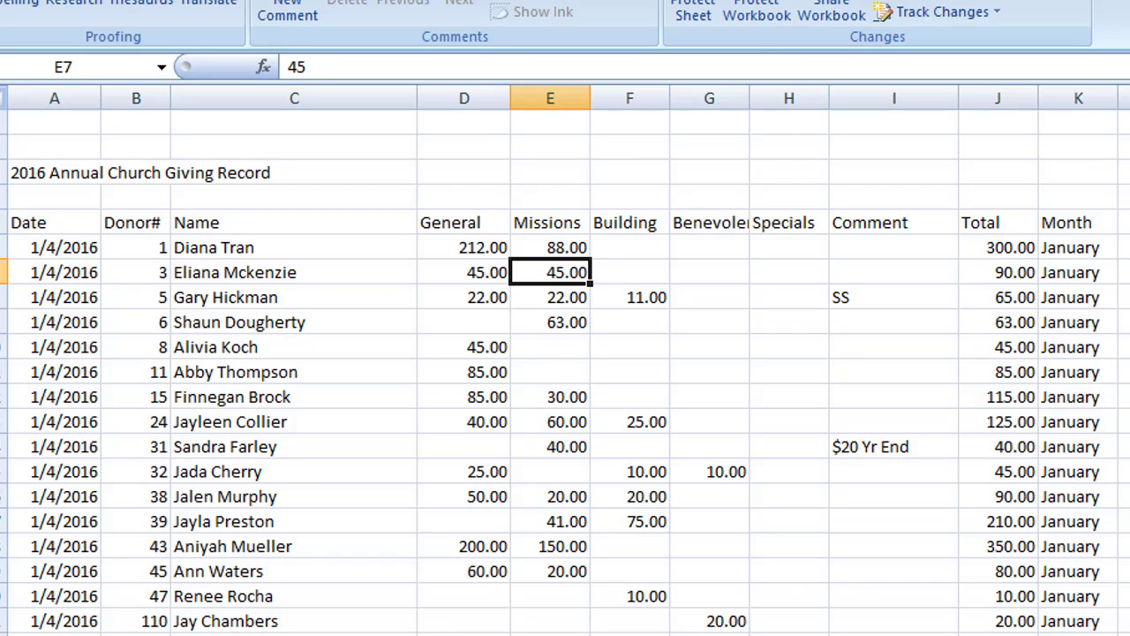
key(Delete)
key(Right)
key(Right)
text(45)
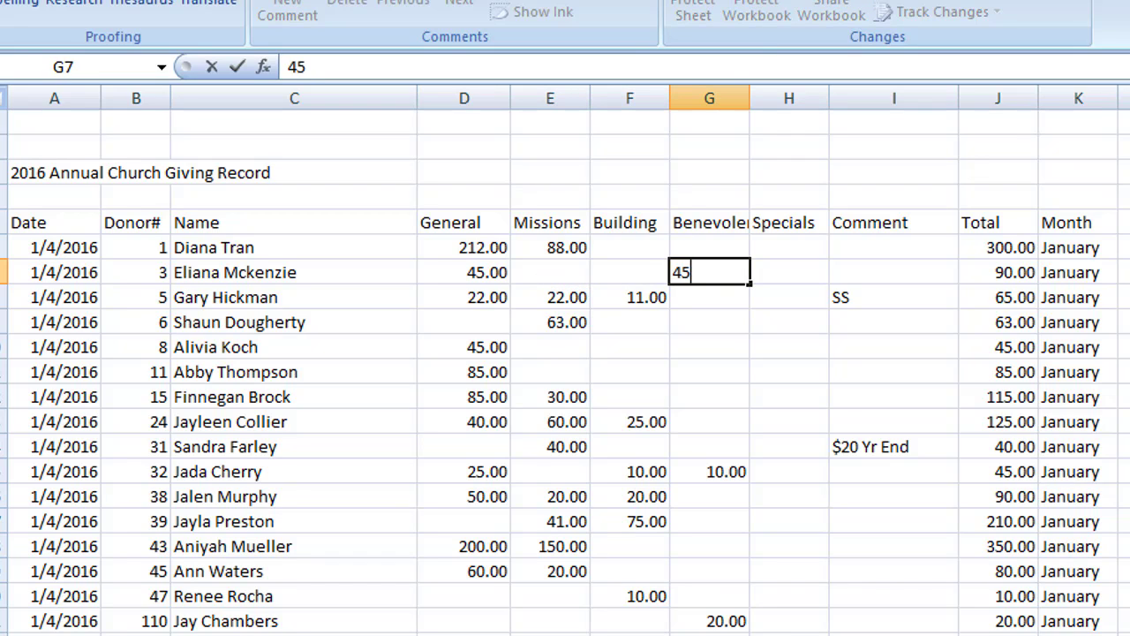
key(Return)
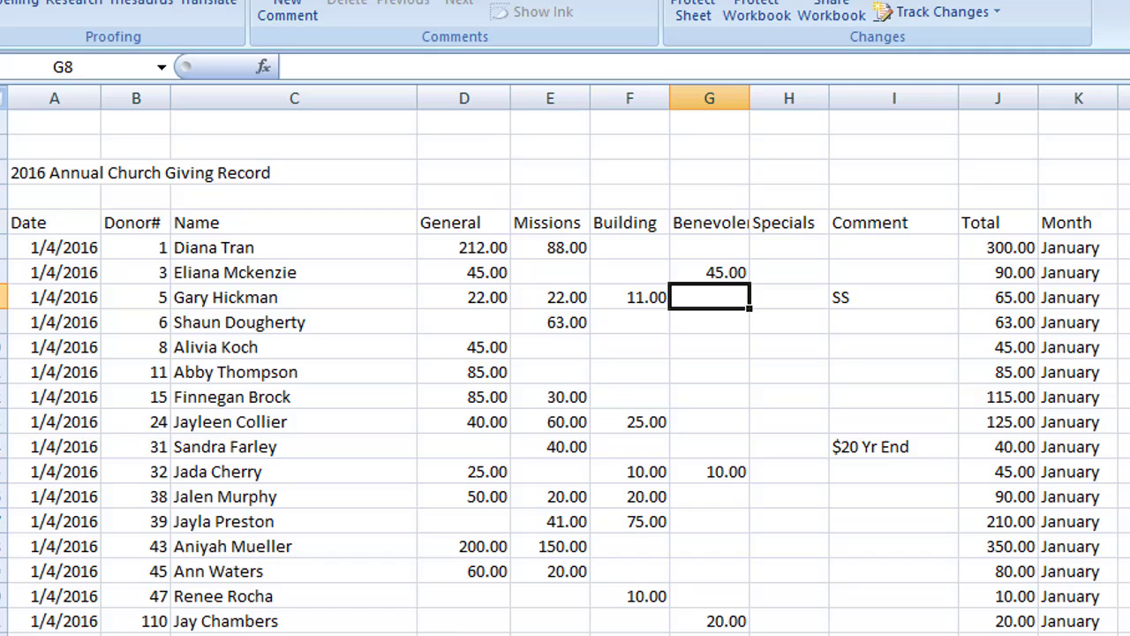
Step: Re-protect the Annual sheet and switch to the Reports sheet
click(693, 9)
click(1031, 454)
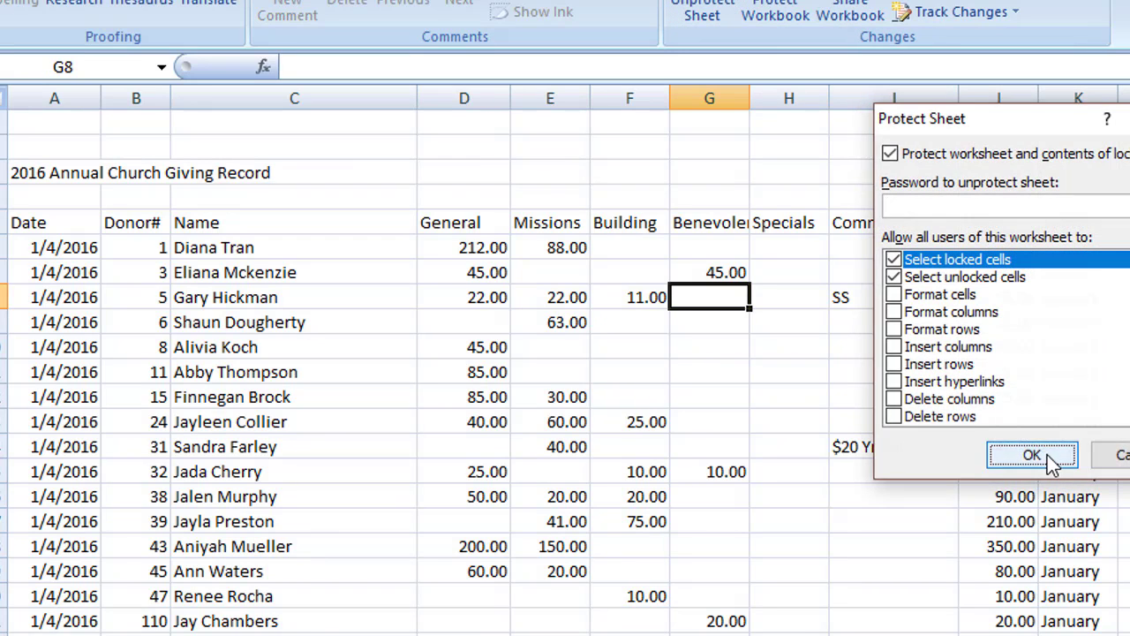
key(ctrl+Page_Down)
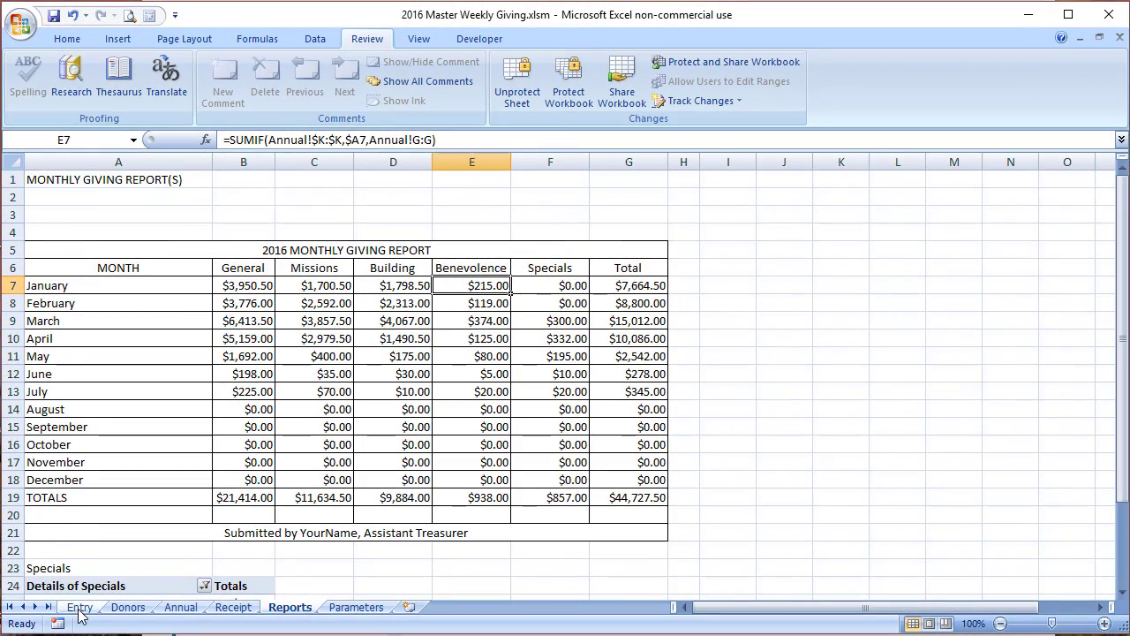
Step: Move from Reports to the Entry sheet, then on to the Annual sheet
click(78, 607)
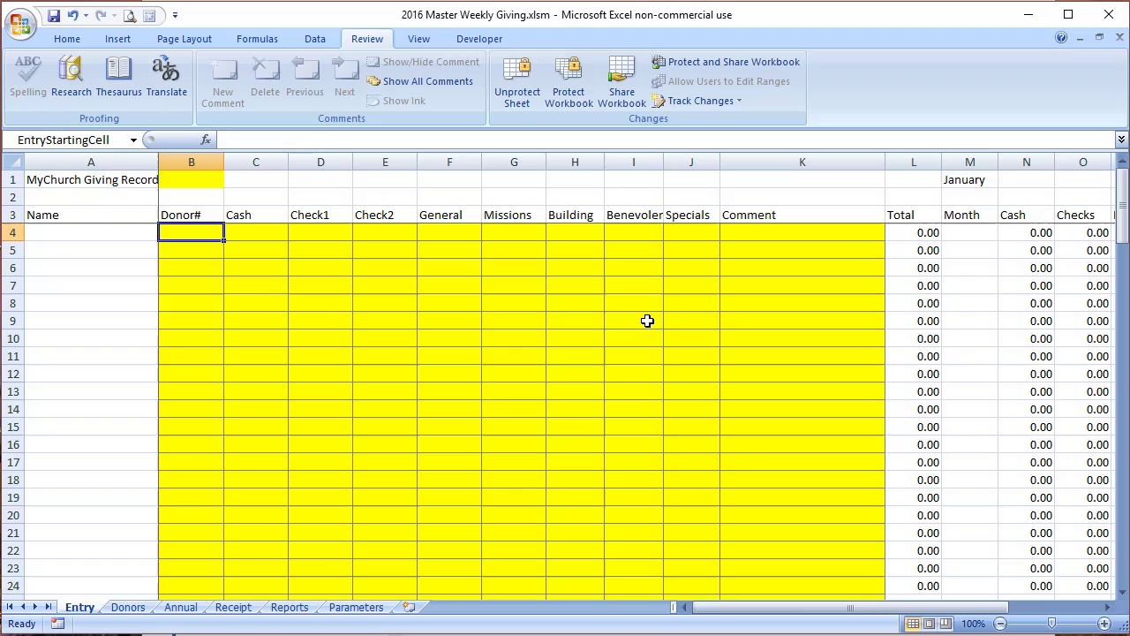
key(ctrl+Page_Down)
key(ctrl+Page_Down)
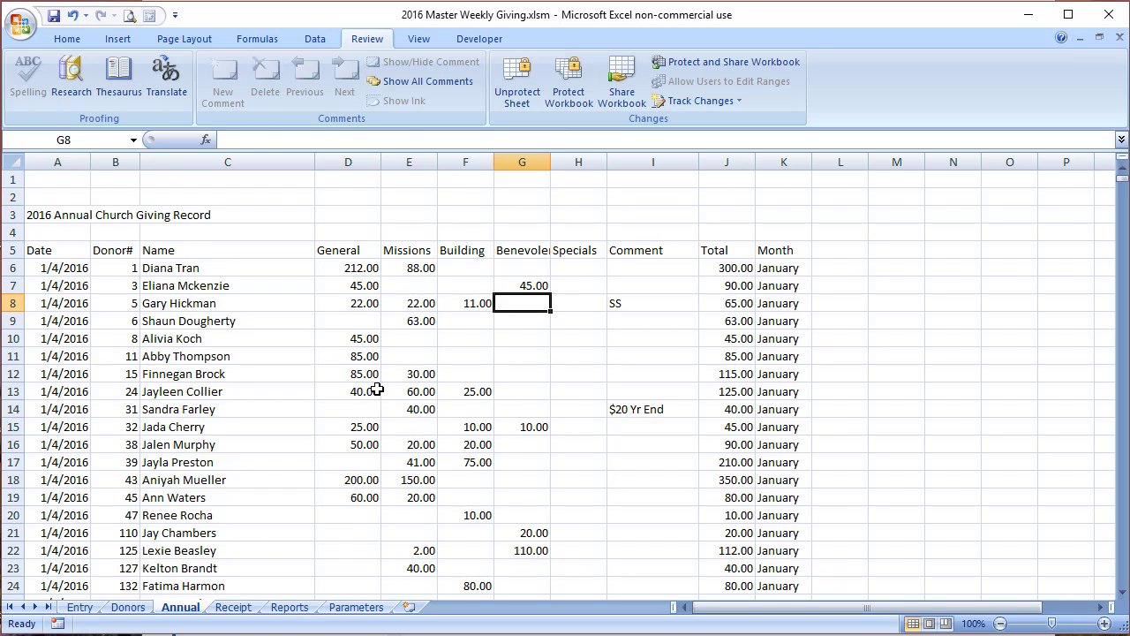
Step: Jump to the Reports sheet, go back to Annual, then open the Entry sheet
key(ctrl+Page_Down)
key(ctrl+Page_Down)
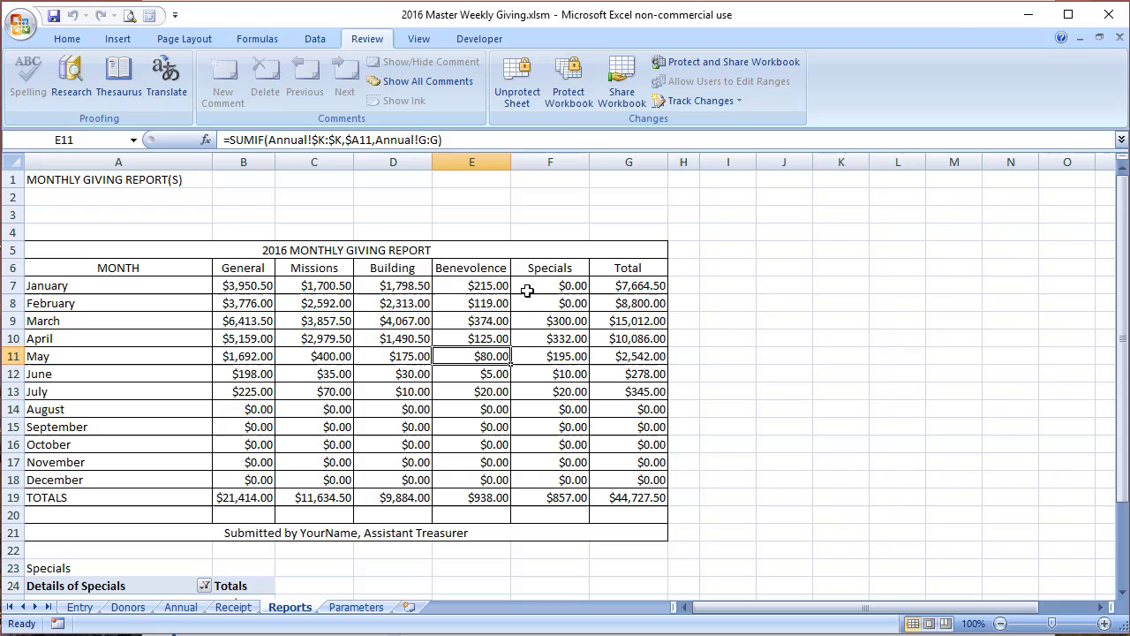
click(183, 609)
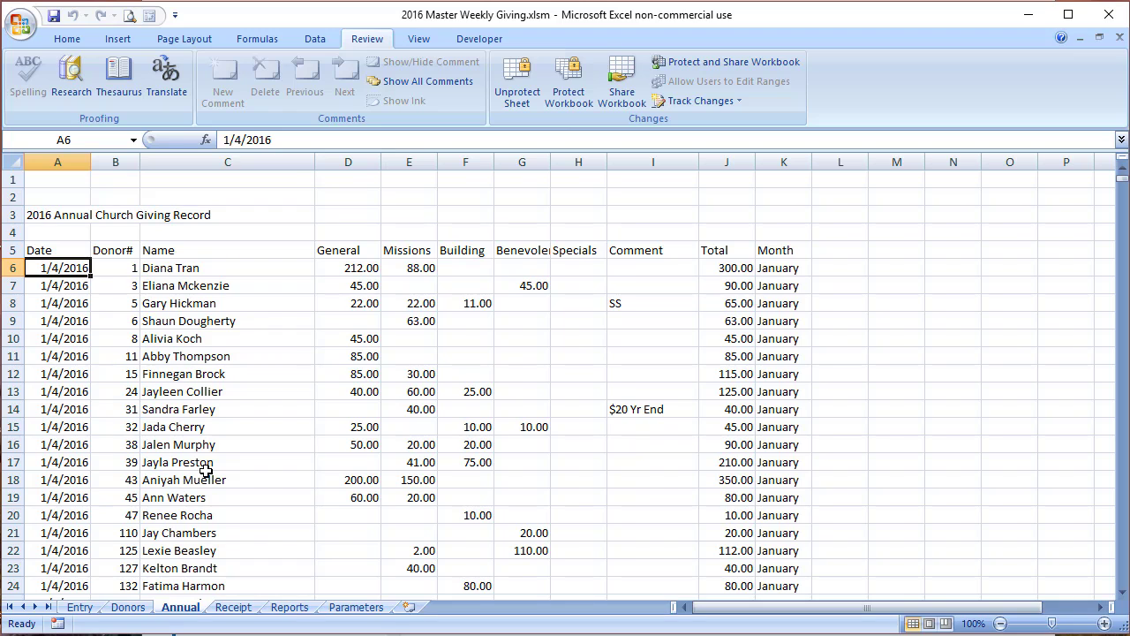
click(79, 608)
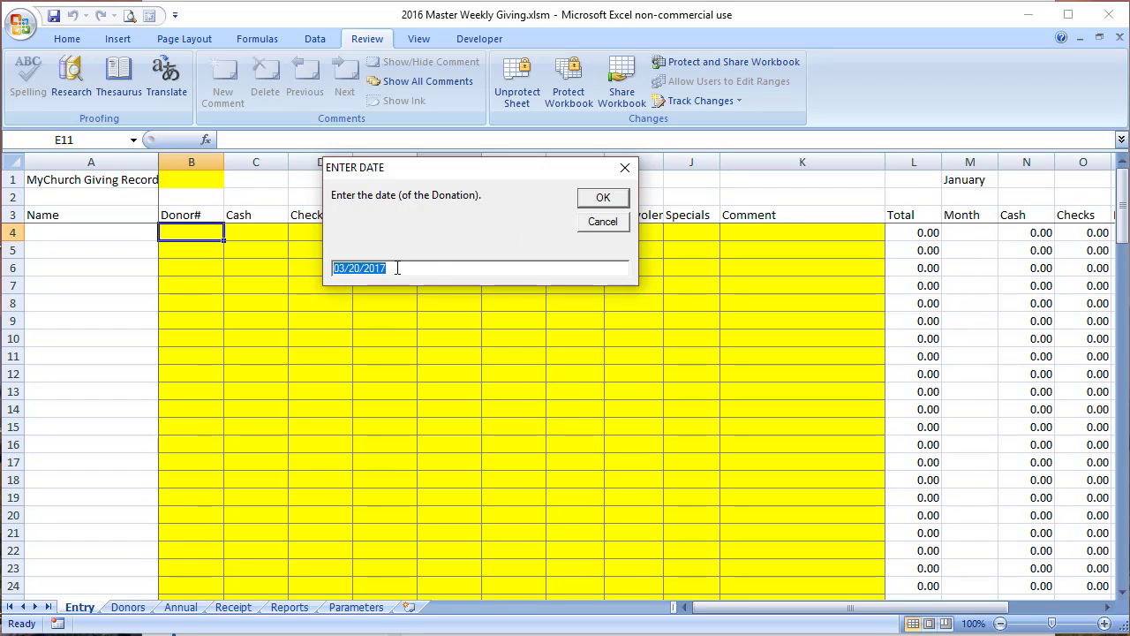
Step: Change the suggested donation date to 05/20/2016 and confirm it
click(432, 268)
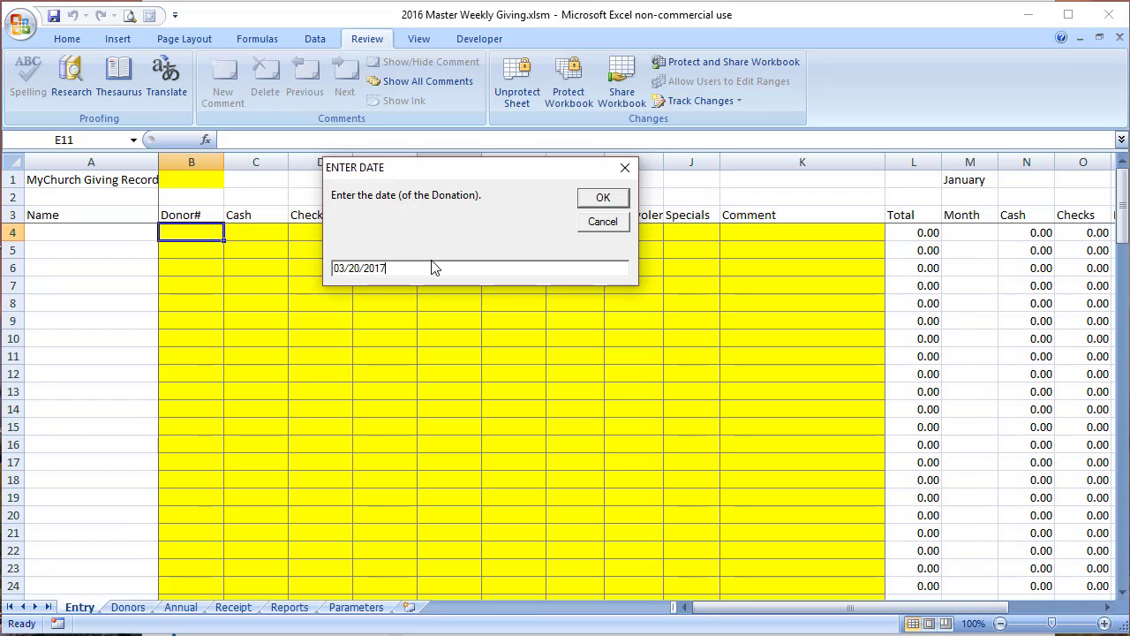
key(BackSpace)
text(6)
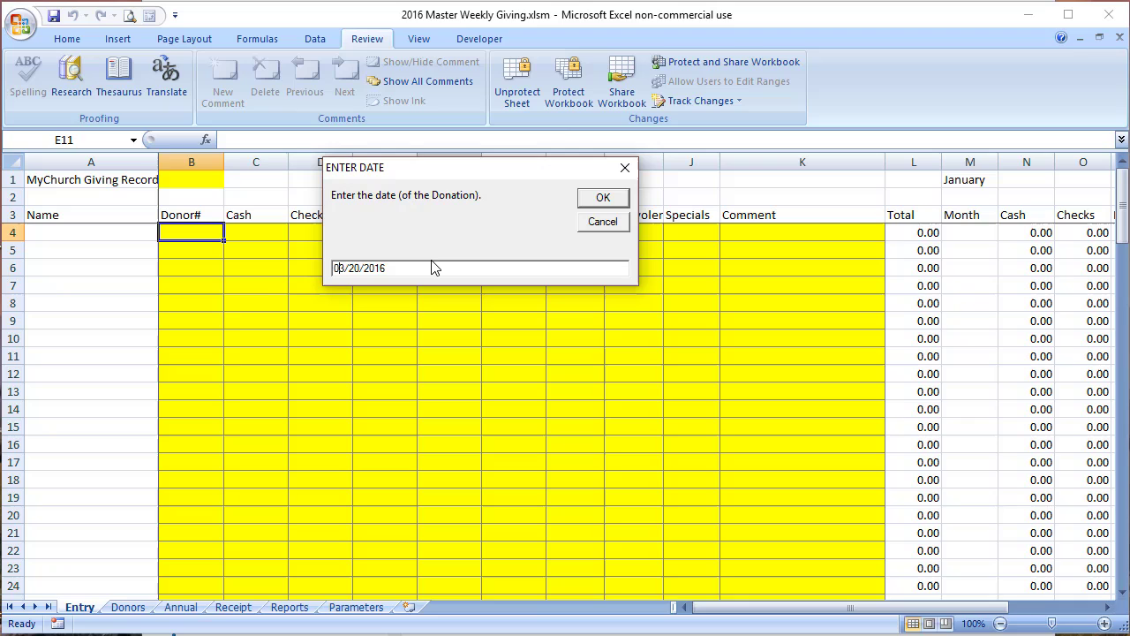
key(Right)
key(Right)
key(BackSpace)
text(5)
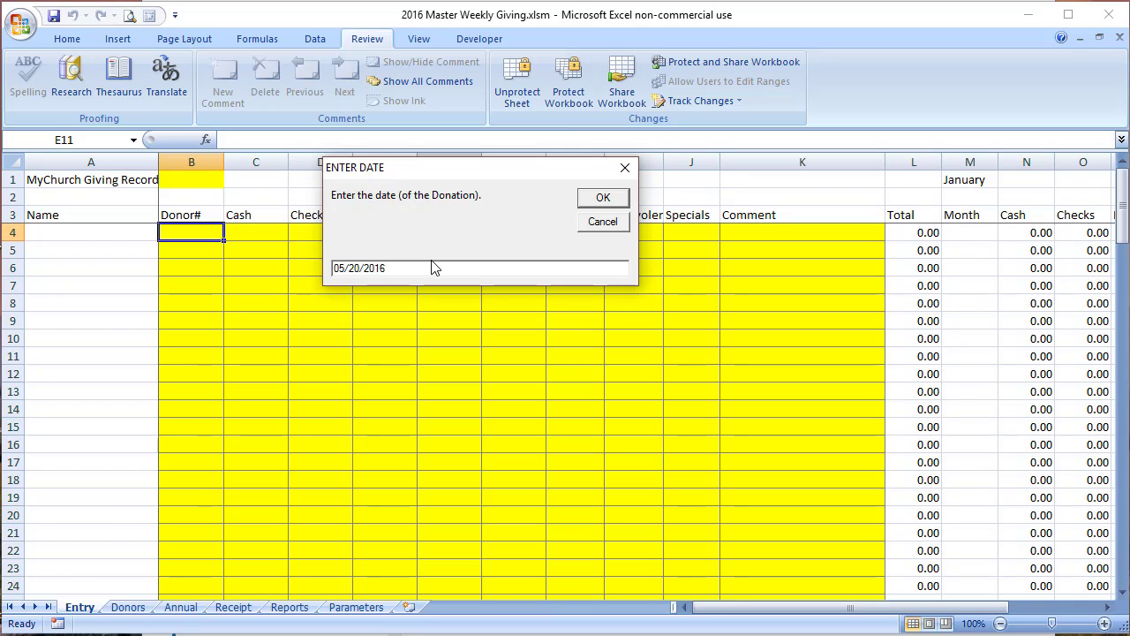
click(595, 198)
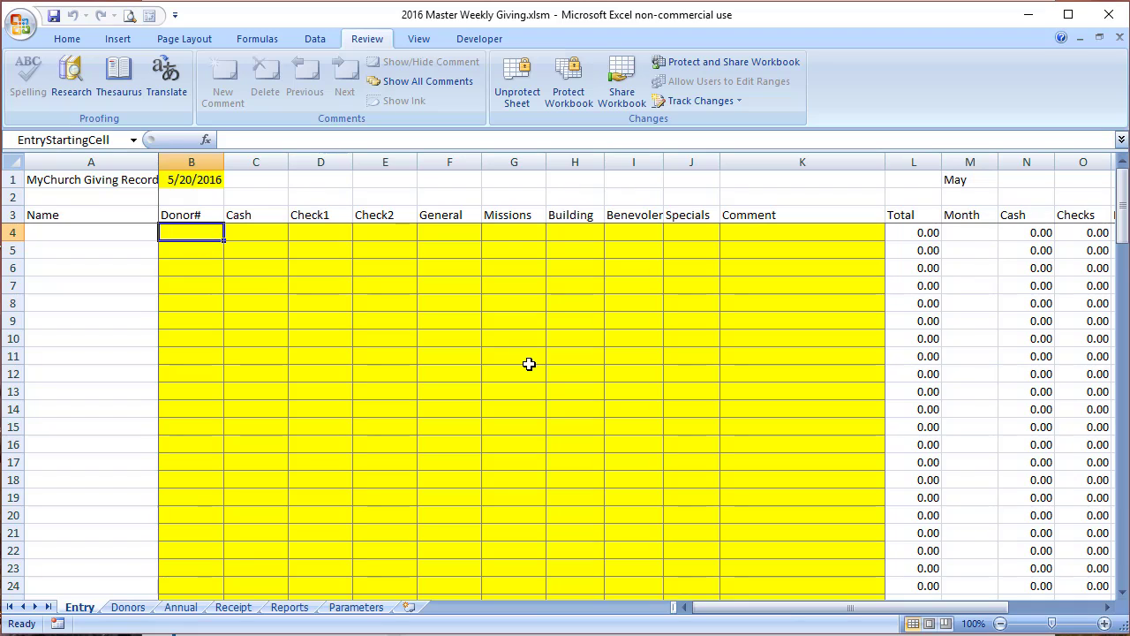
Step: Enter donor 100 with 200 cash, assigning all 200 to Benevolence
text(100)
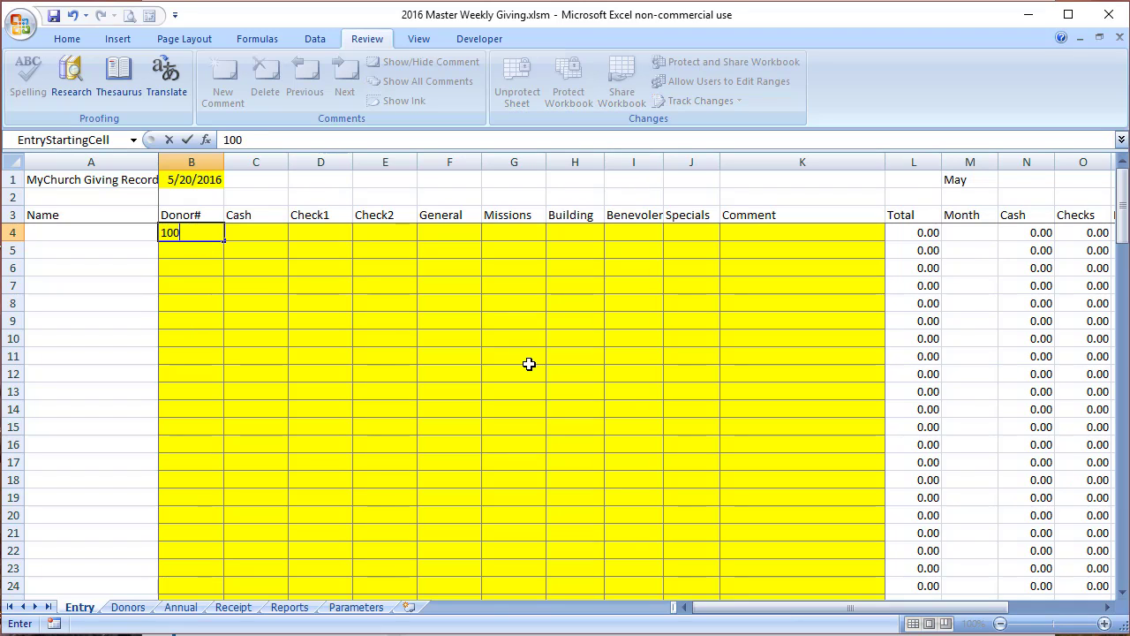
key(Tab)
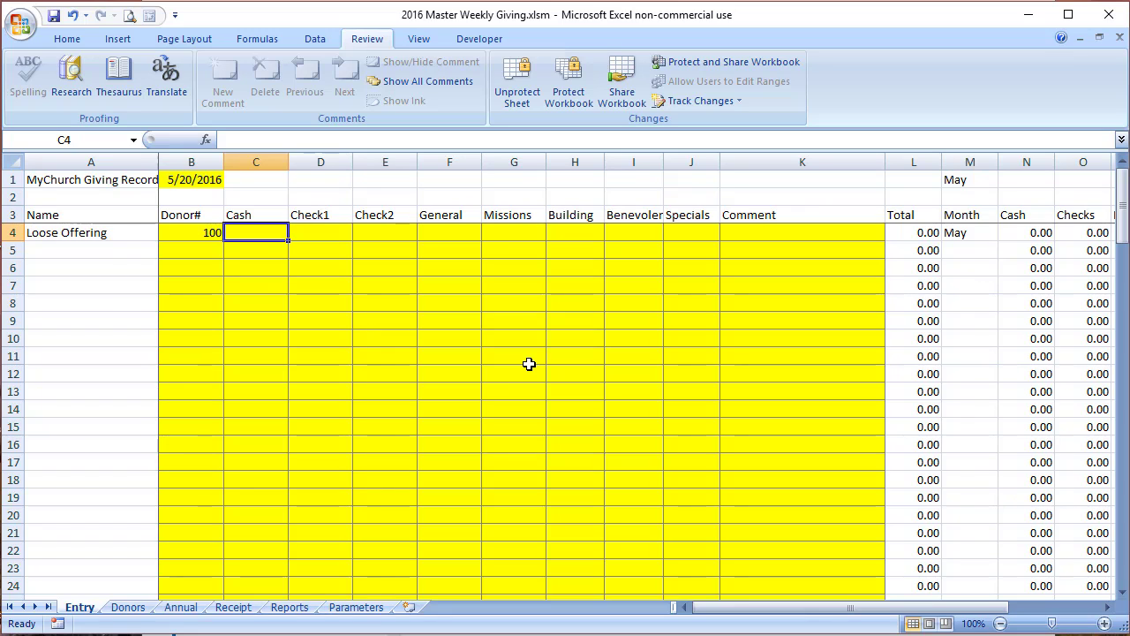
text(200)
key(Tab)
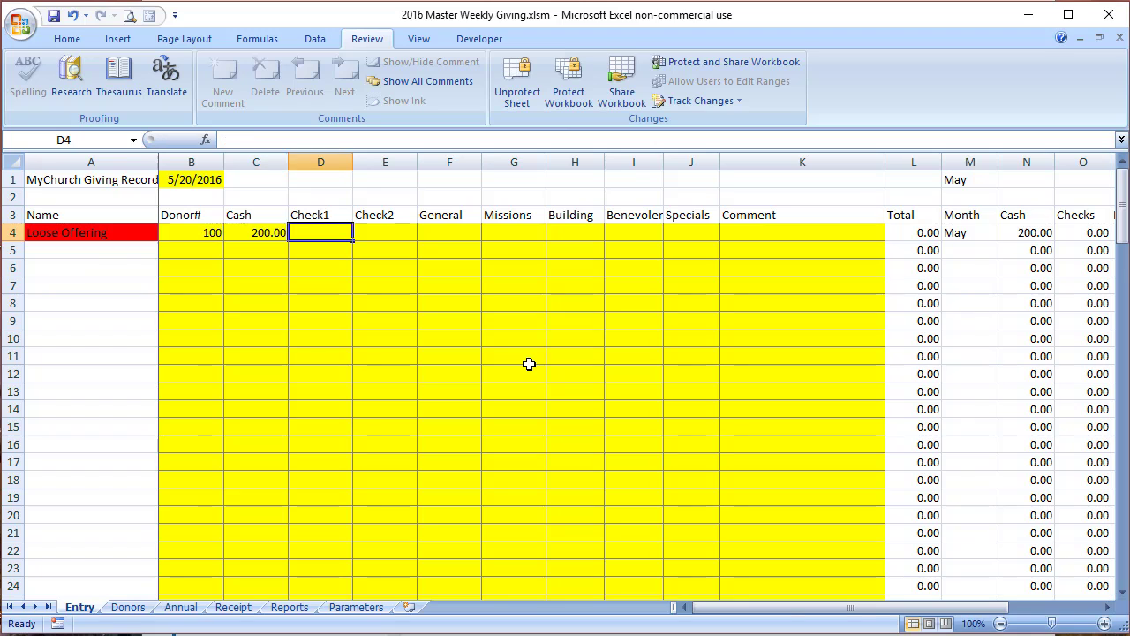
key(Tab)
key(Tab)
key(Tab)
key(Tab)
key(Tab)
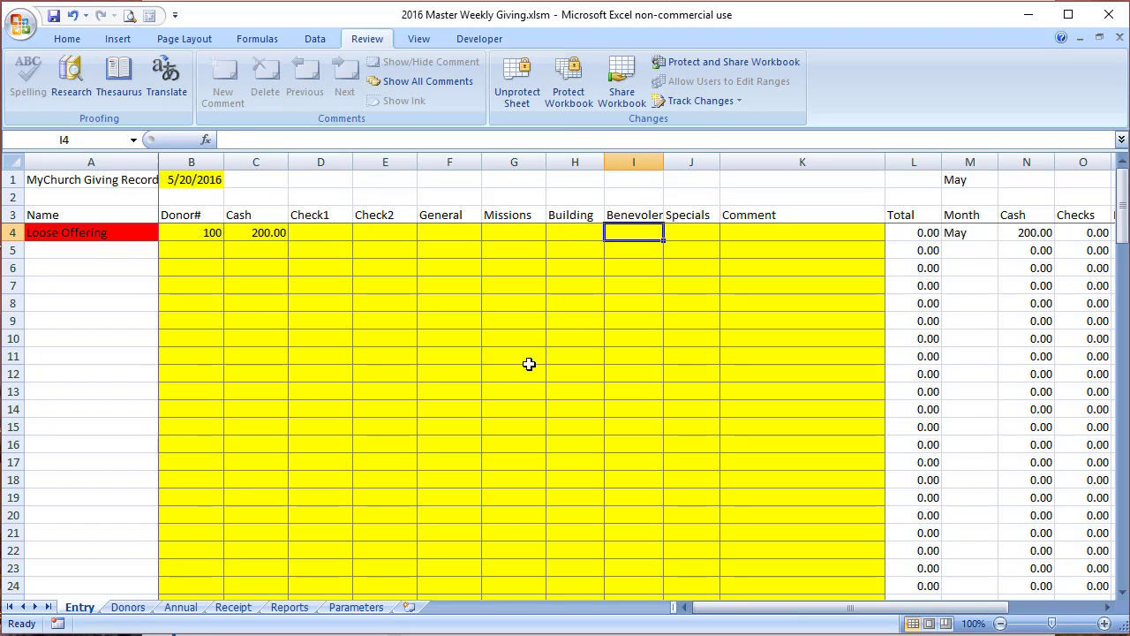
text(200)
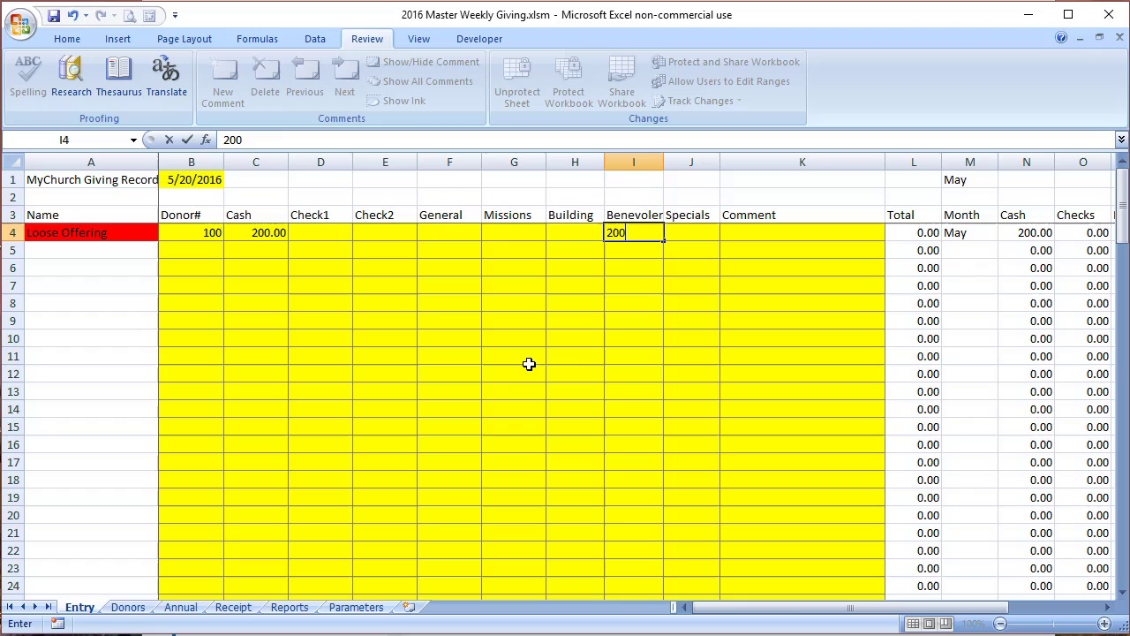
key(Return)
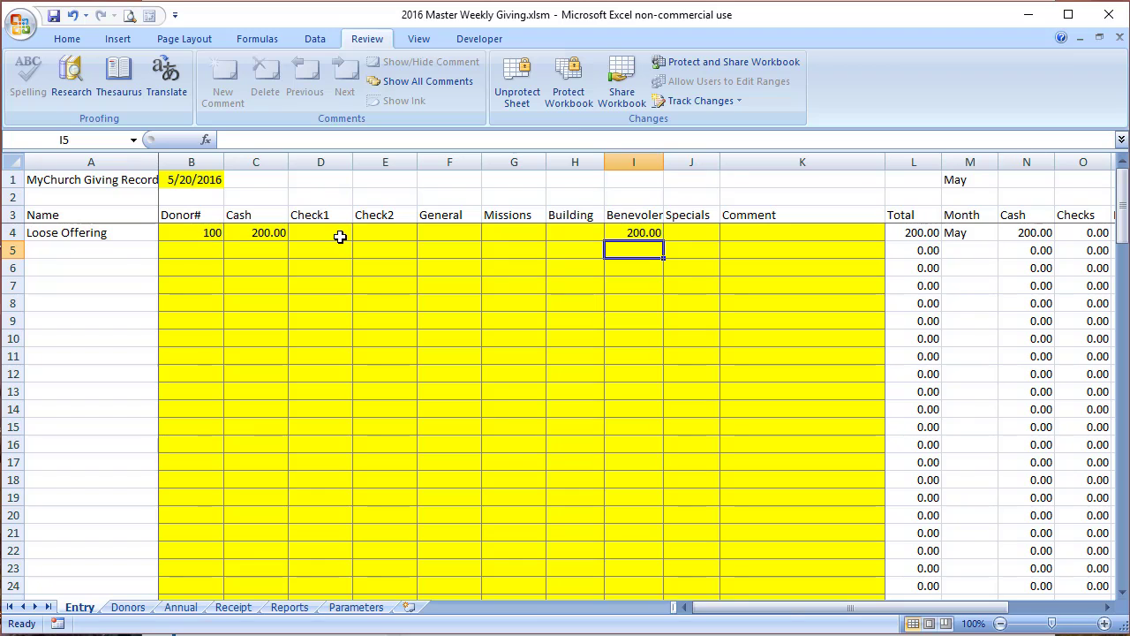
Step: Complete the 5/20/2016 entry from the Ctrl+M menu, saving it to the master without printing
key(ctrl+m)
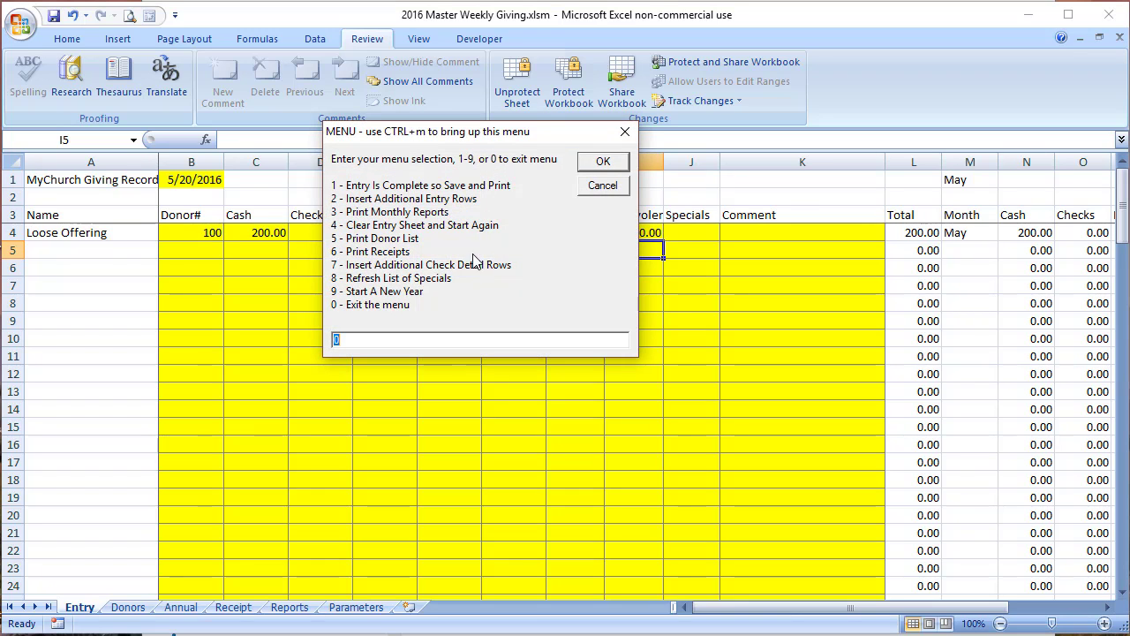
text(0)
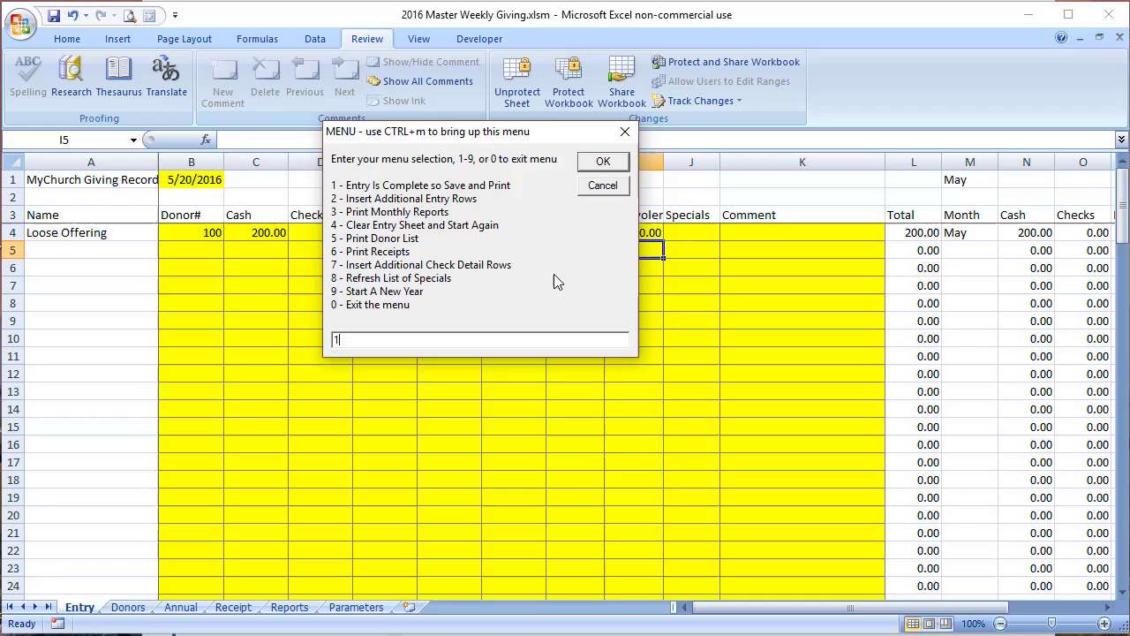
key(Return)
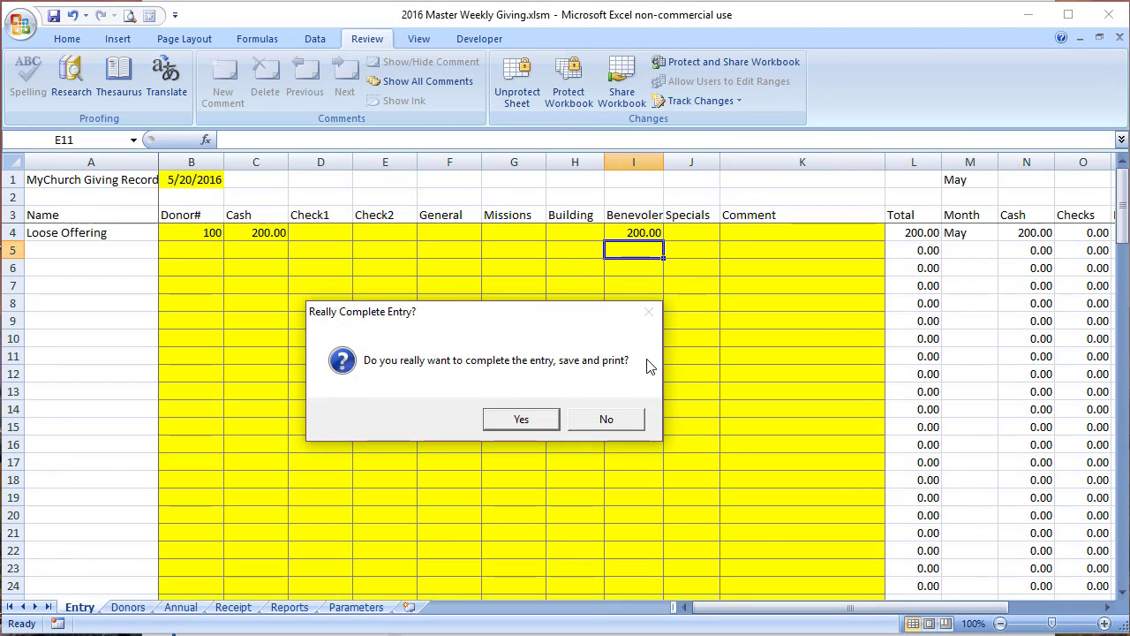
click(518, 417)
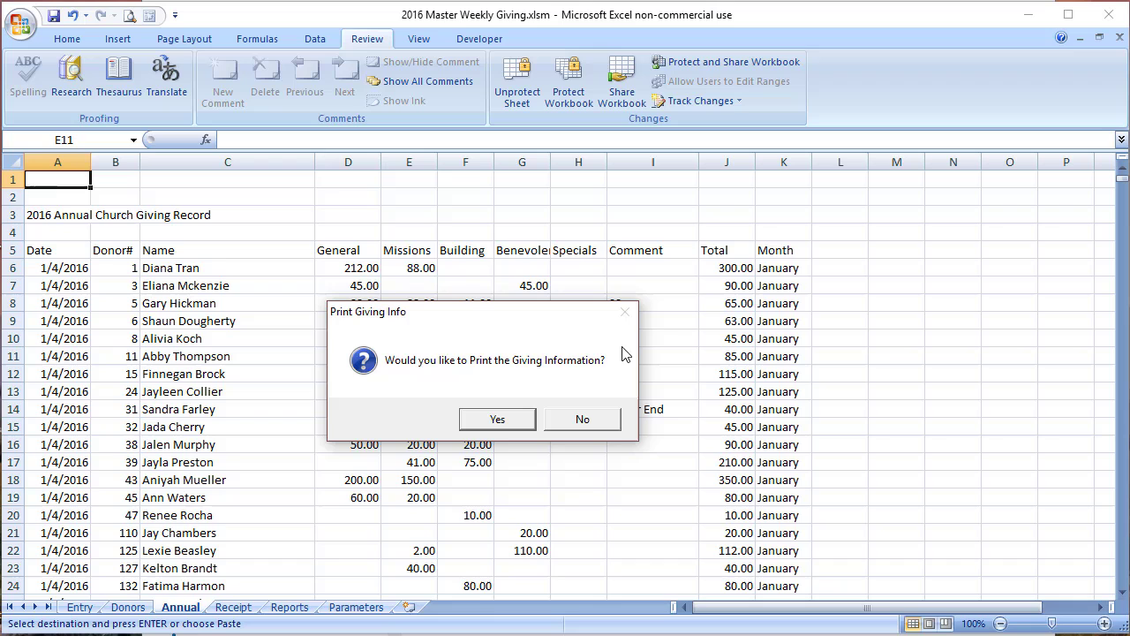
click(586, 420)
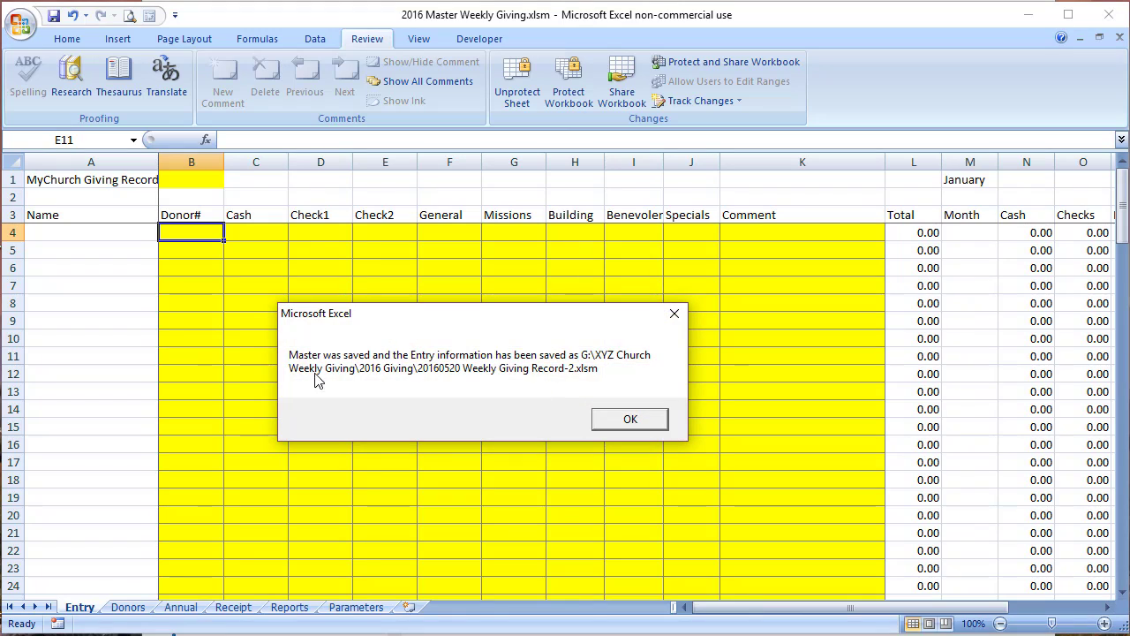
Step: Dismiss the save message, verify the new 200.00 row at the bottom of Annual, then open Reports
click(632, 422)
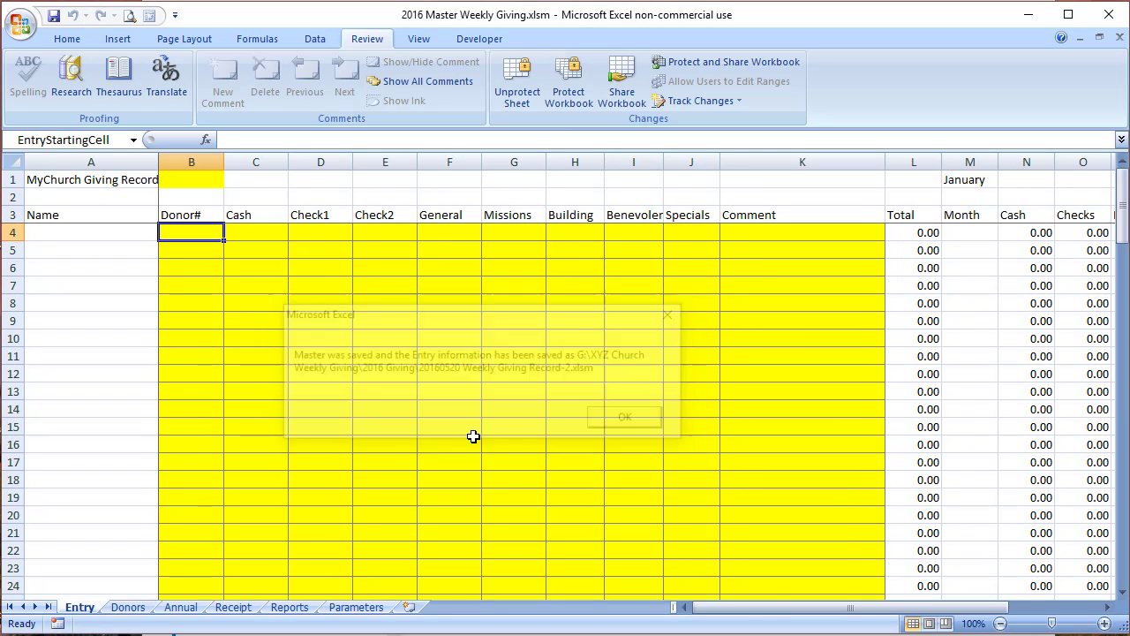
click(185, 608)
click(174, 395)
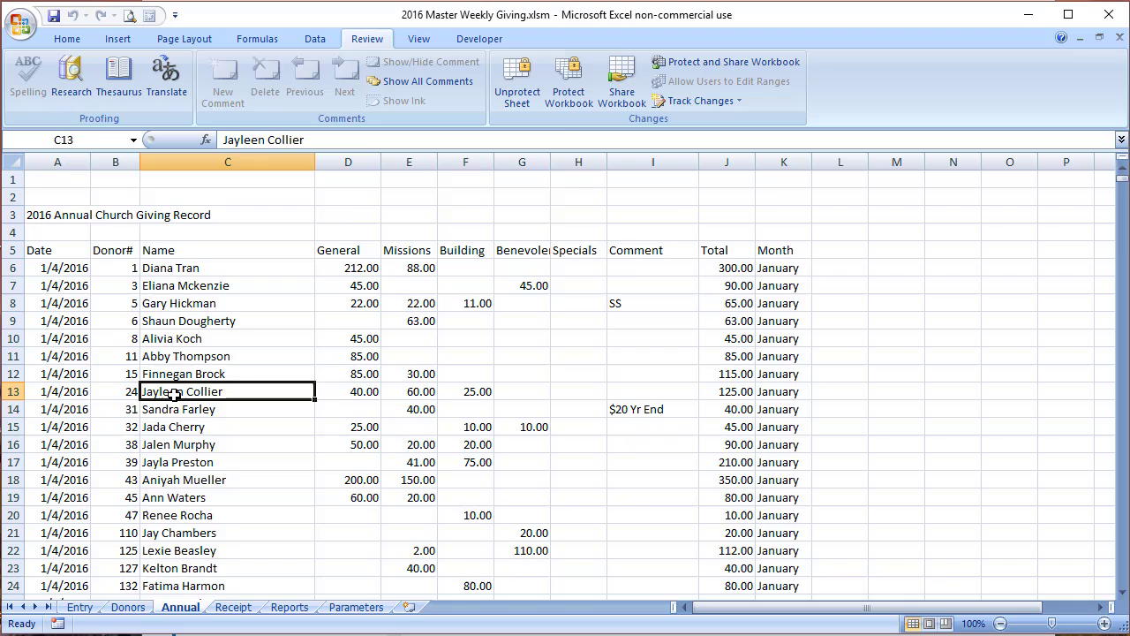
key(End)
key(Down)
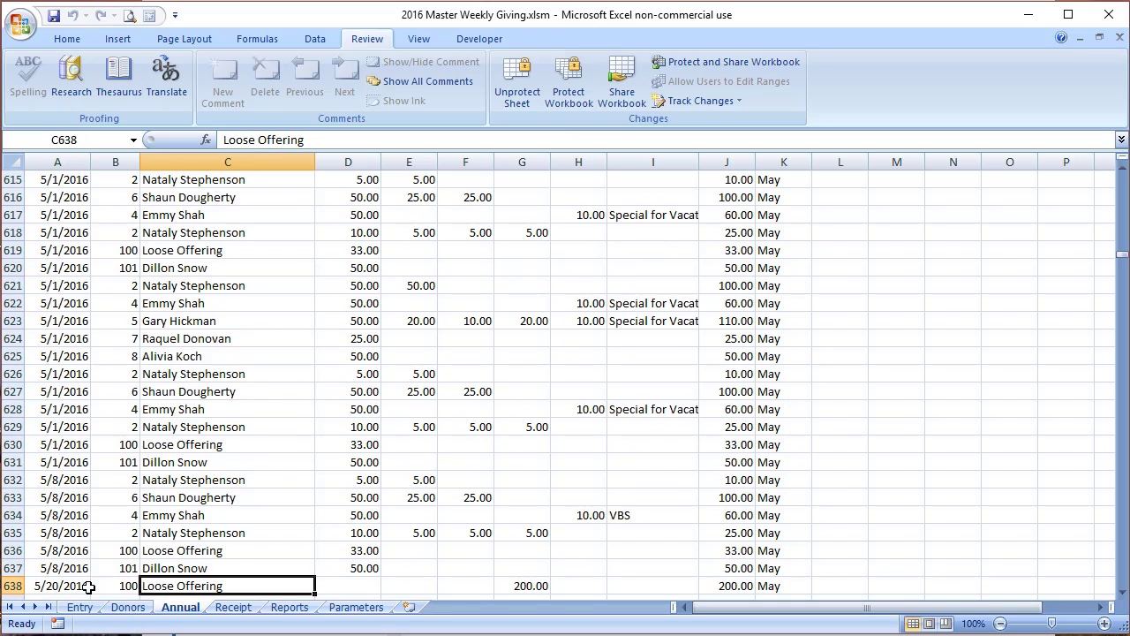
click(534, 584)
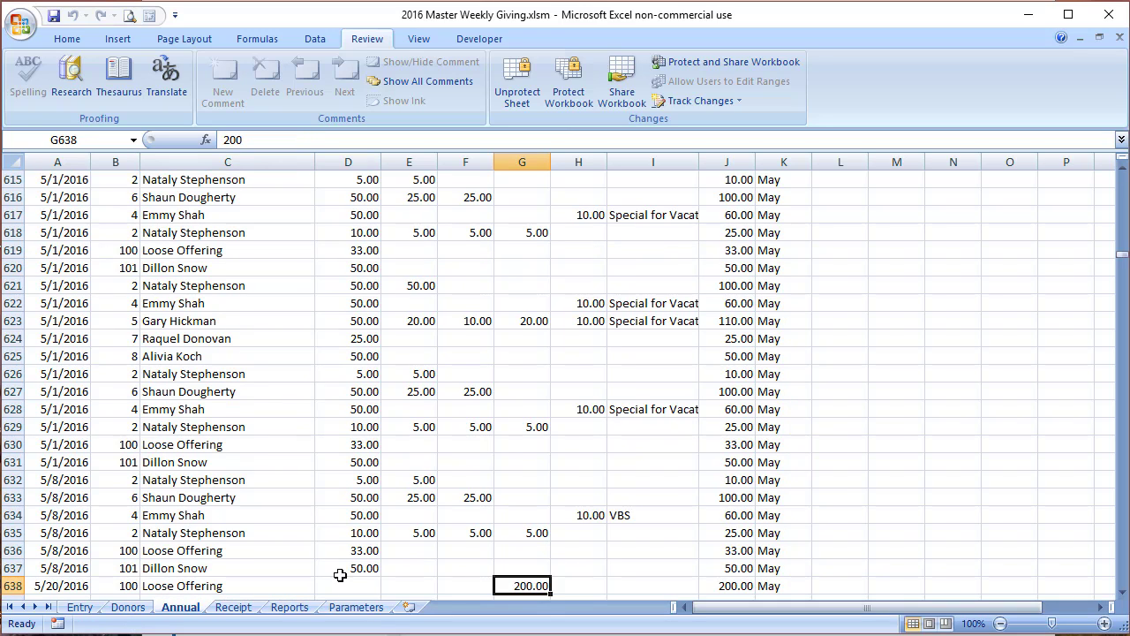
click(304, 609)
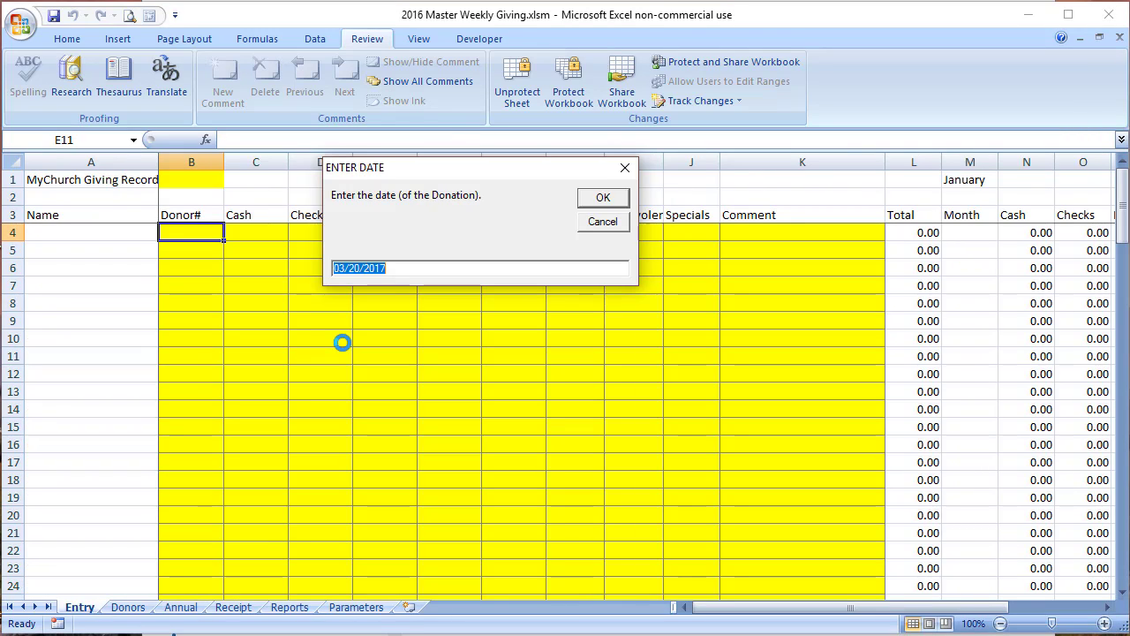
Step: Change the suggested entry date's year to 2016, confirming 03/20/2016
click(425, 271)
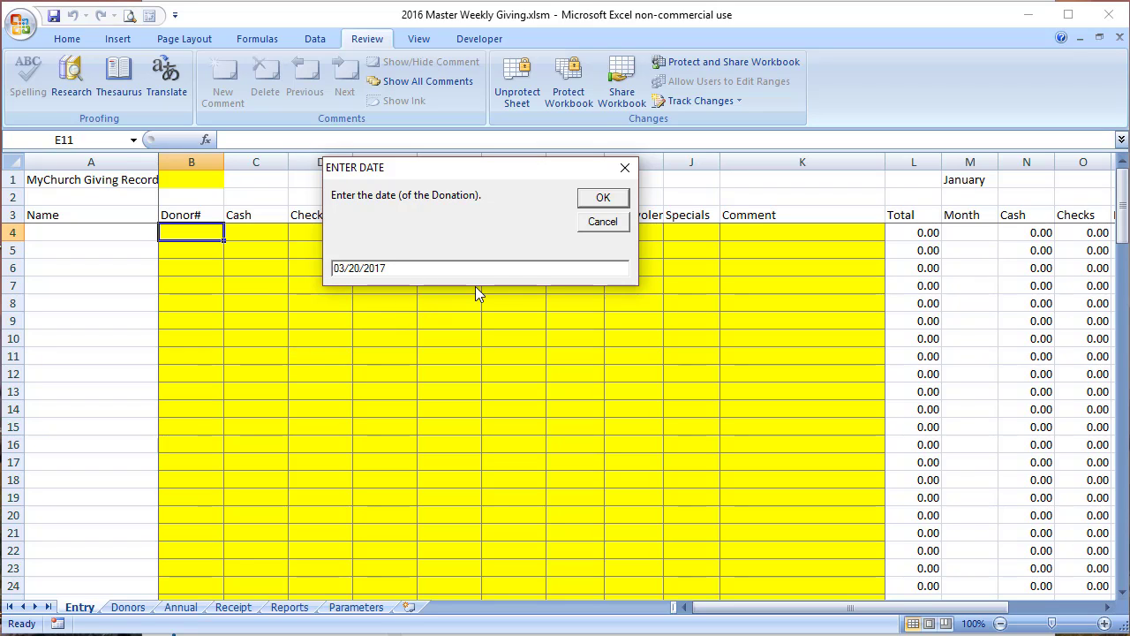
key(BackSpace)
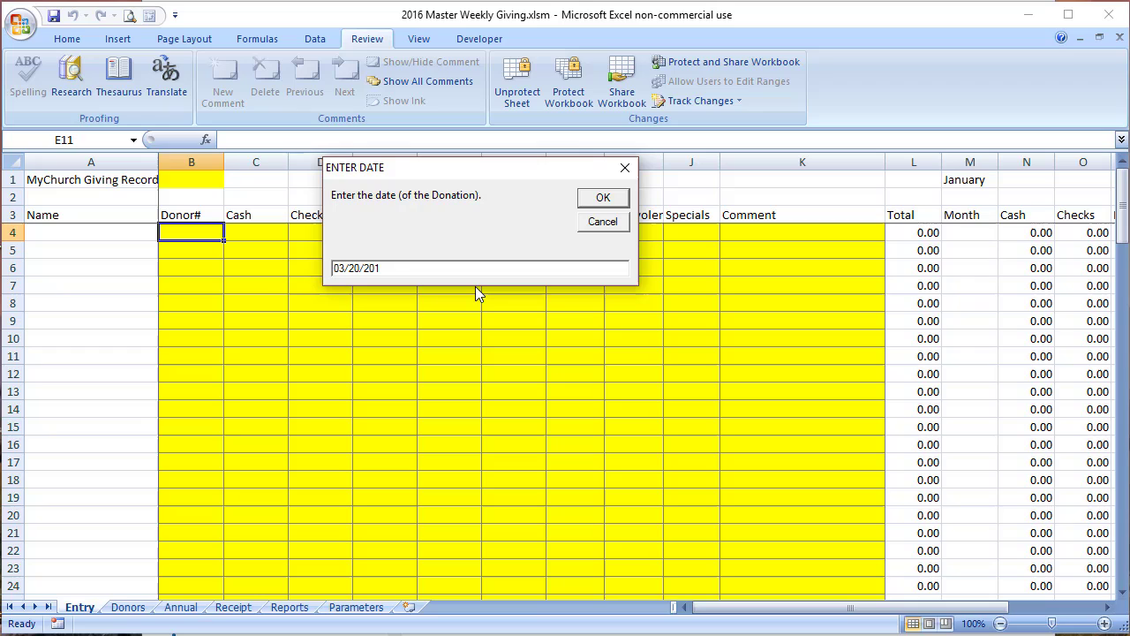
text(6)
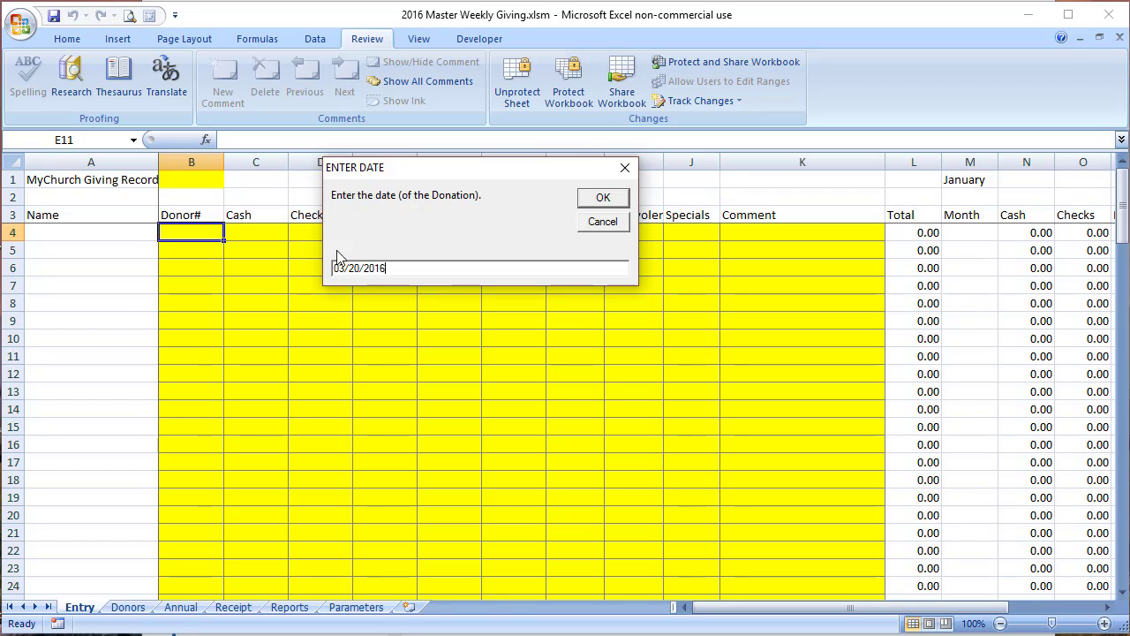
click(602, 198)
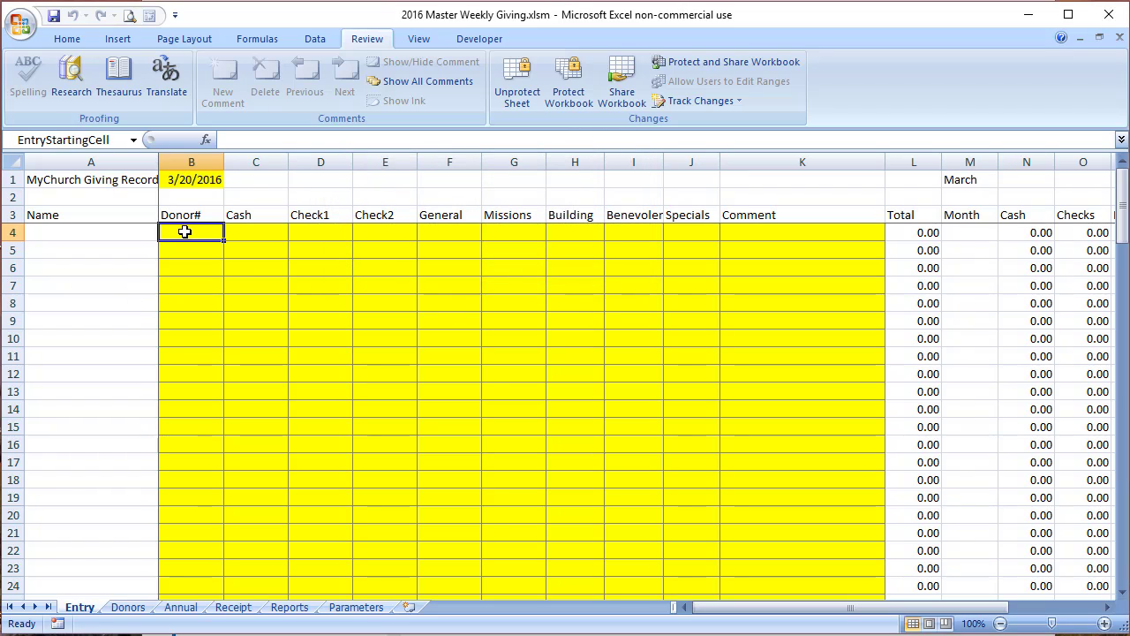
Step: On the Donors sheet, go to the first empty donor-number cell below the list
click(128, 608)
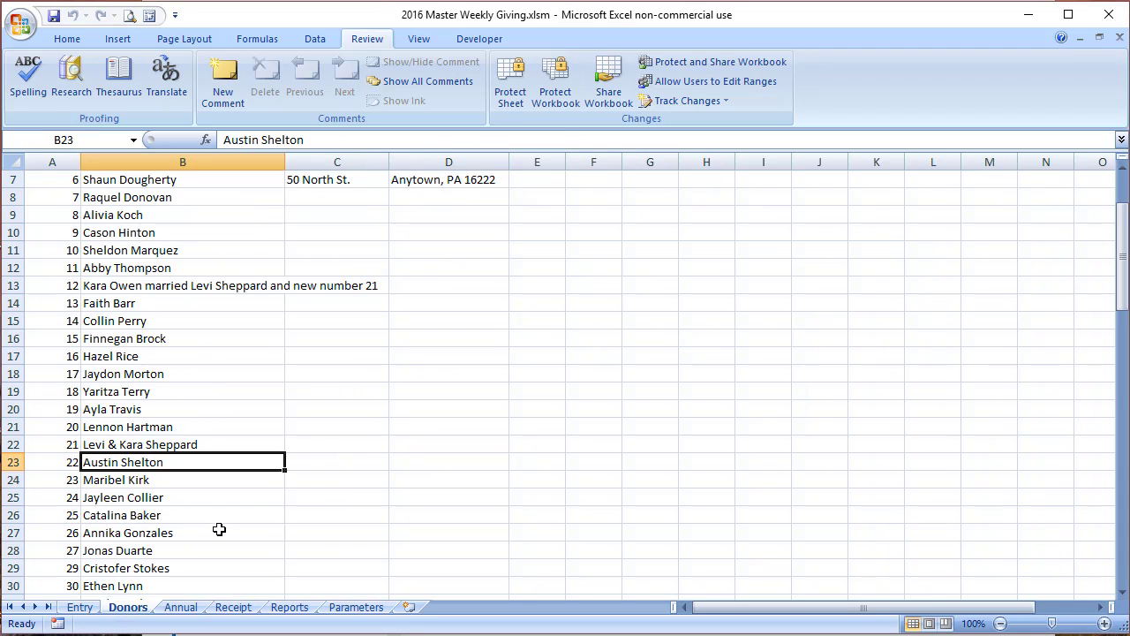
click(99, 376)
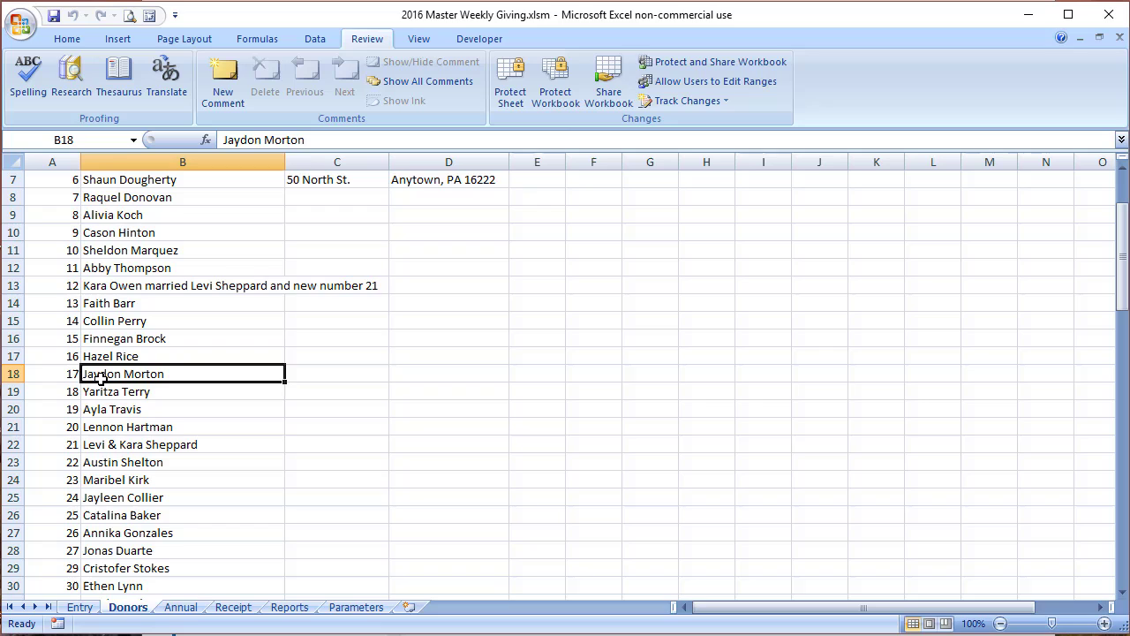
key(ctrl+Down)
key(Down)
key(Down)
key(Down)
key(Up)
key(Up)
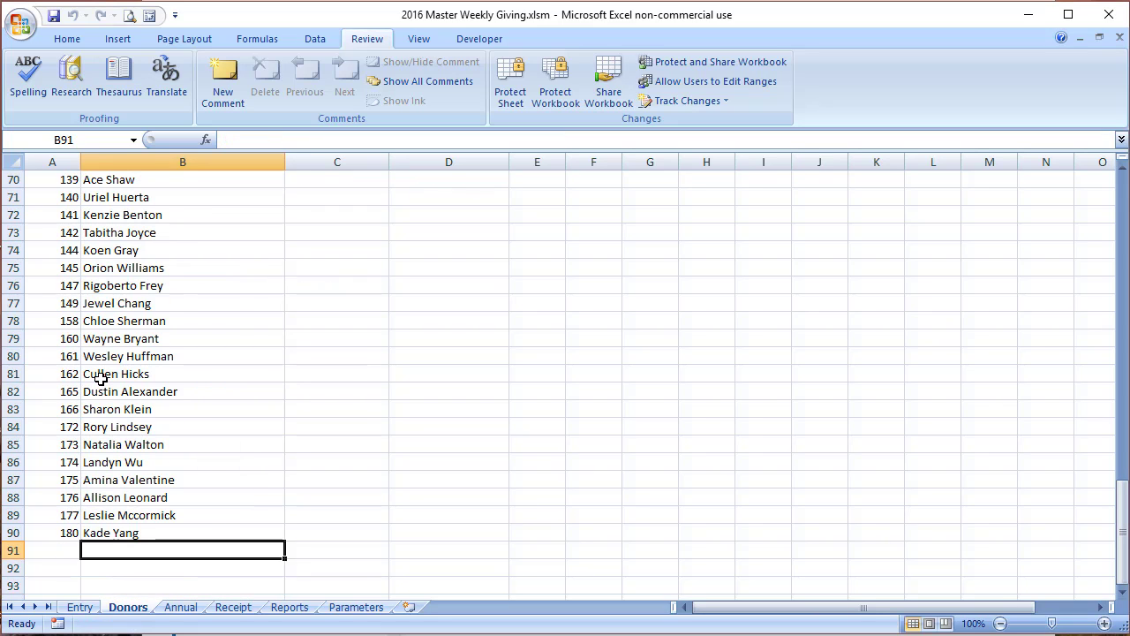
key(Left)
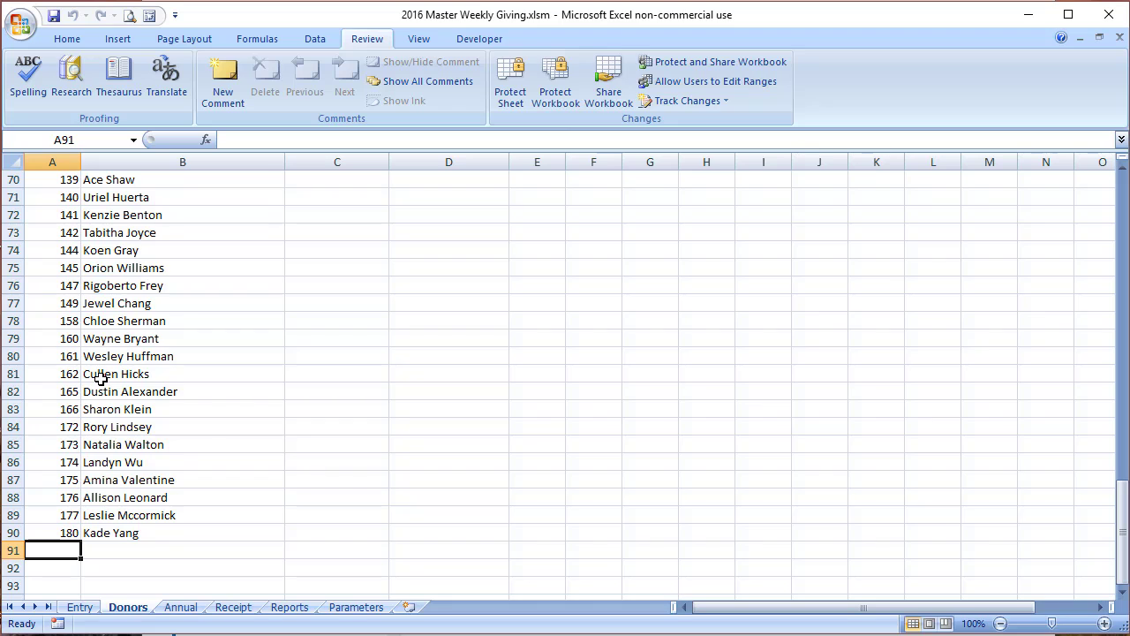
Step: Add donor number 300 named Jake's Auto, then return to the Entry sheet
text(300)
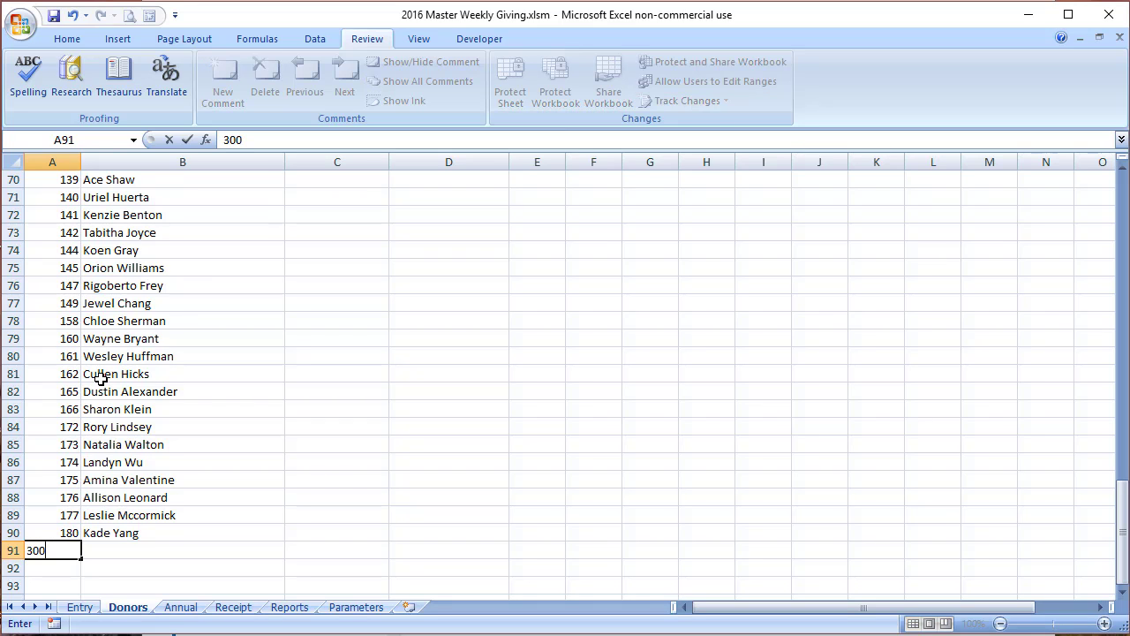
key(Tab)
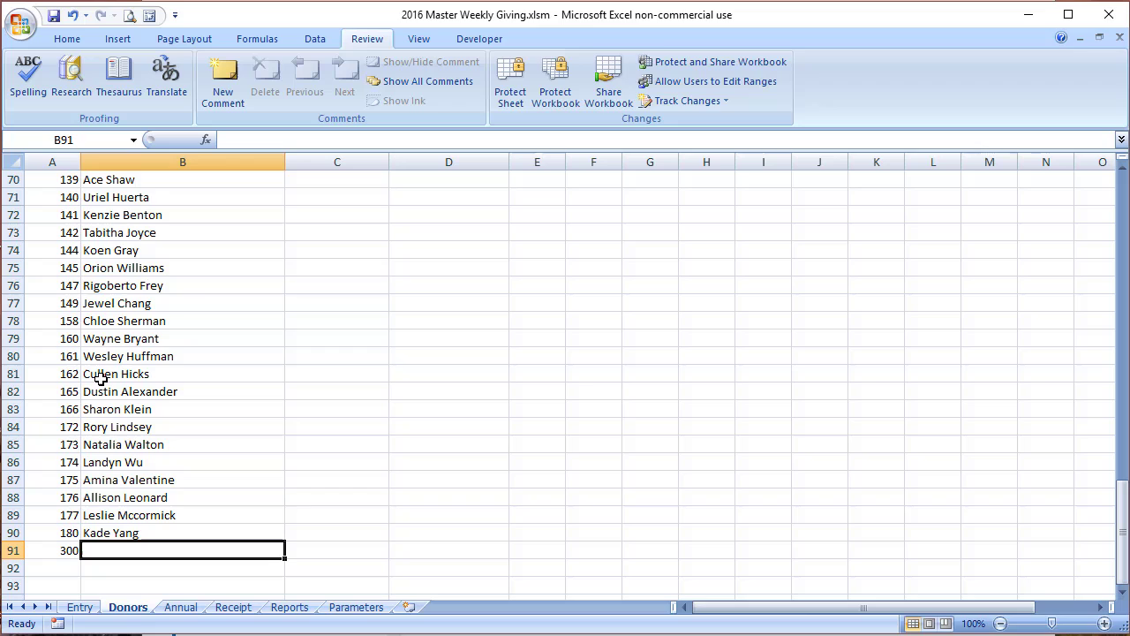
text(Jakes)
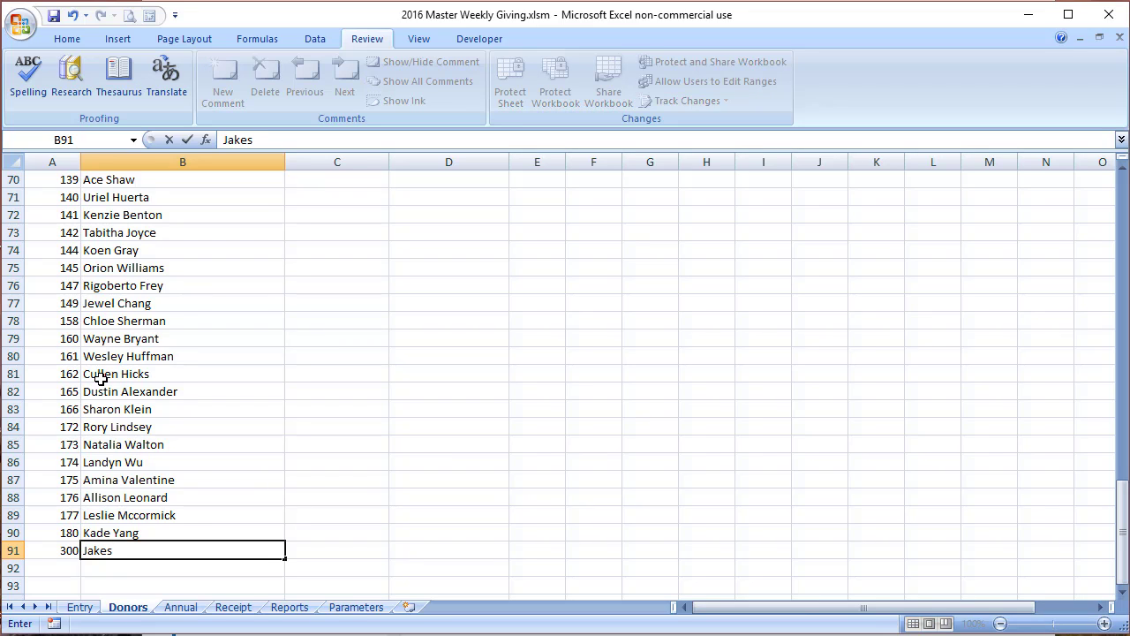
key(BackSpace)
text('s Auto)
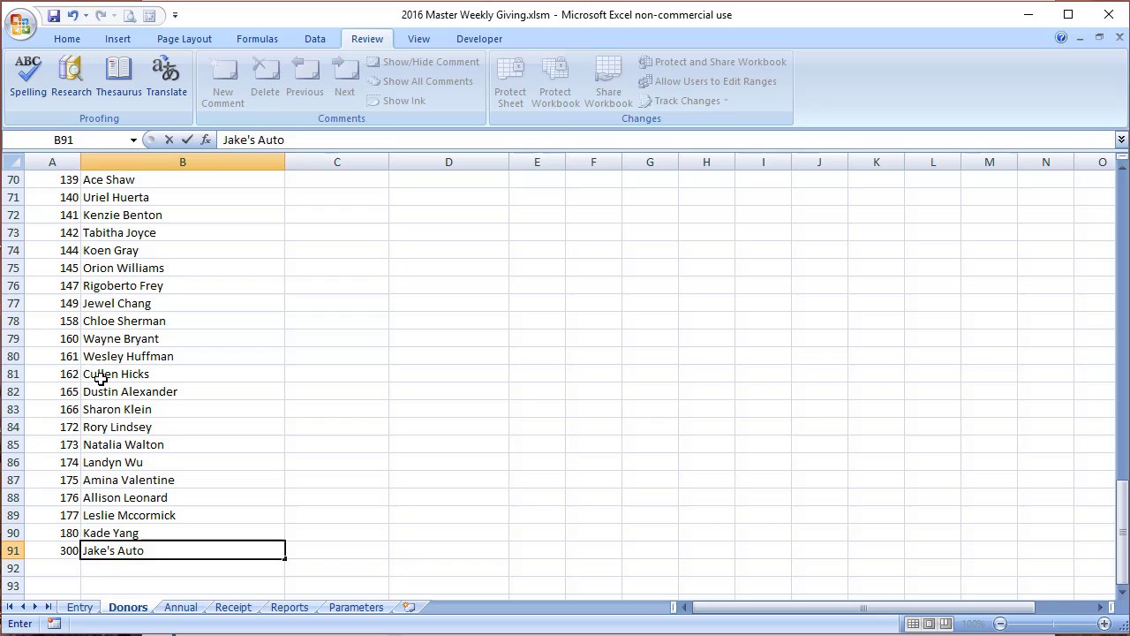
key(Tab)
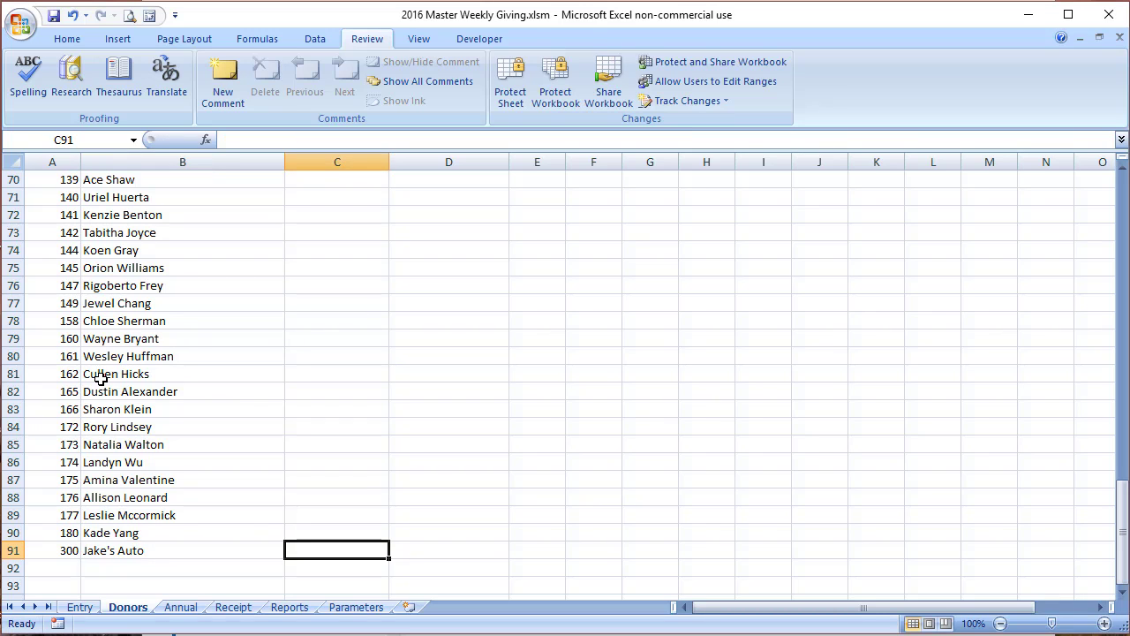
click(79, 607)
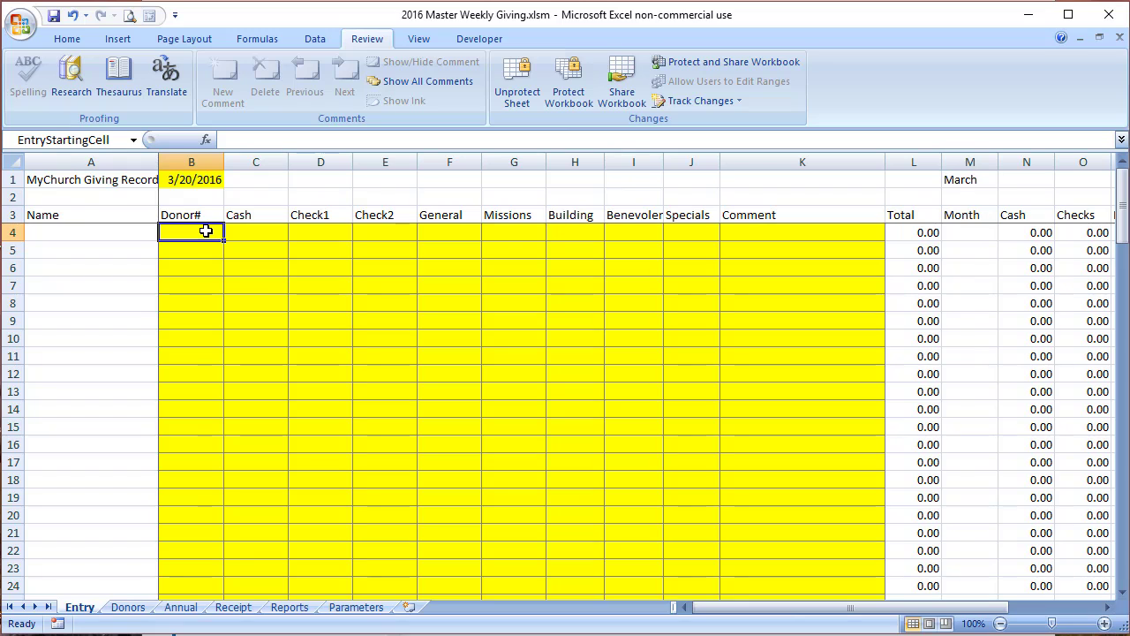
Step: Enter donor 300 with a 1000 check in Check1, assigned 1000 to General
text(300)
key(Tab)
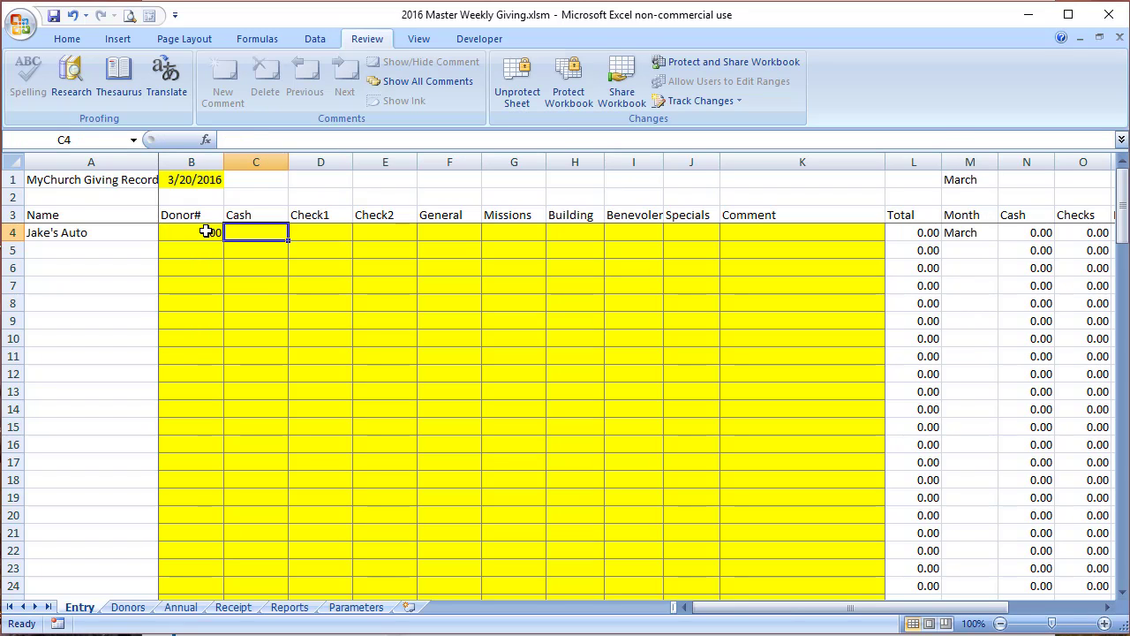
key(Tab)
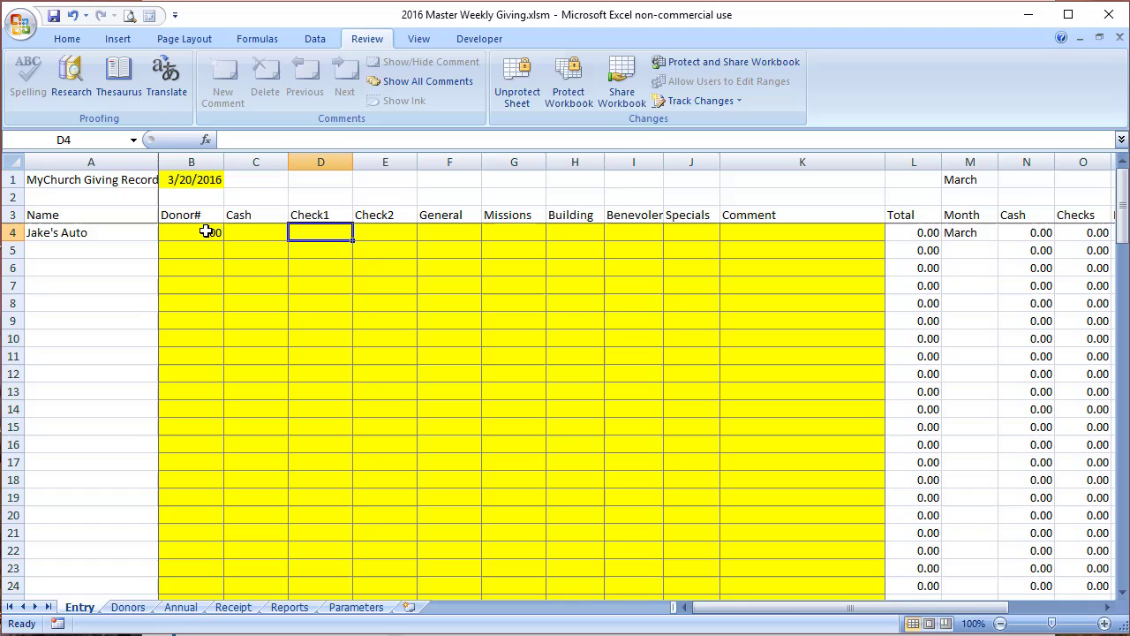
text(1000)
key(Tab)
key(Tab)
key(Tab)
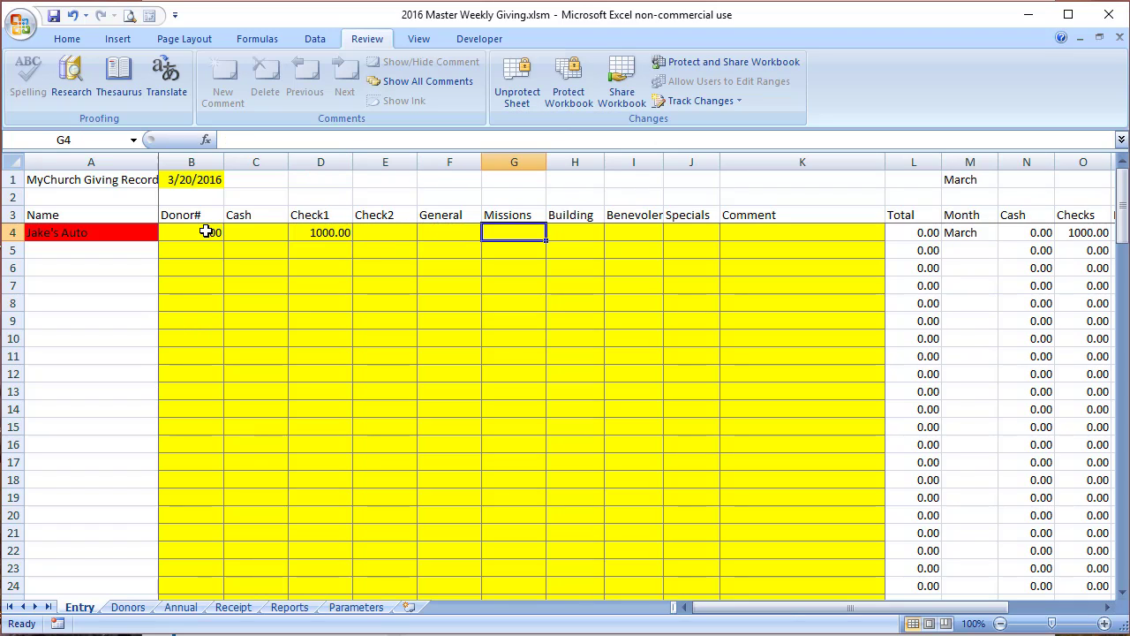
key(shift+Tab)
text(1000)
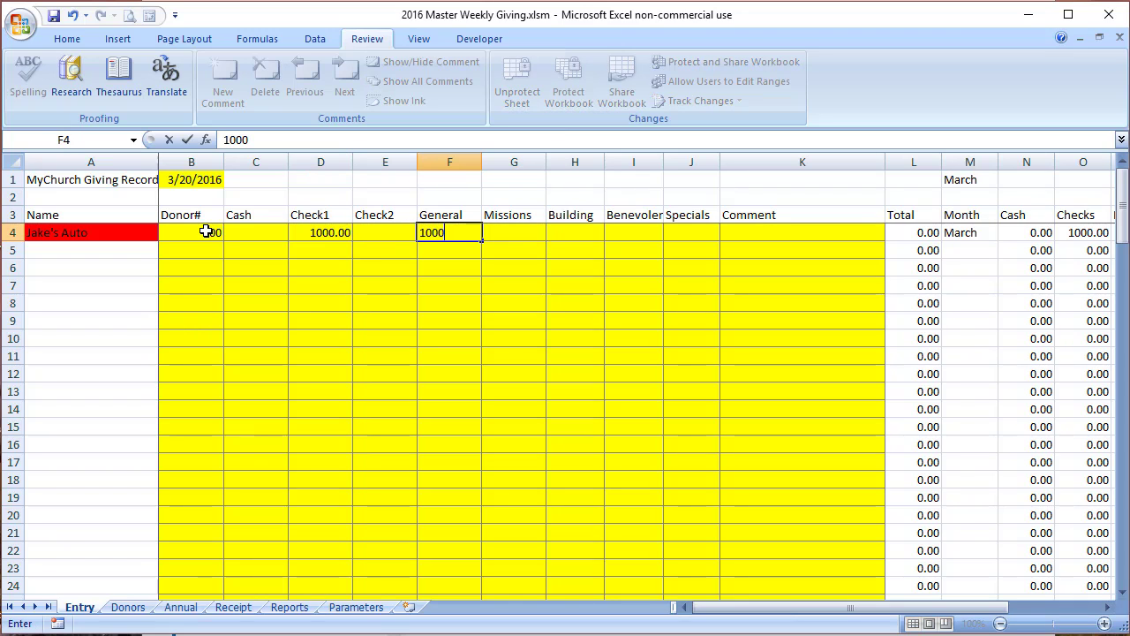
key(Return)
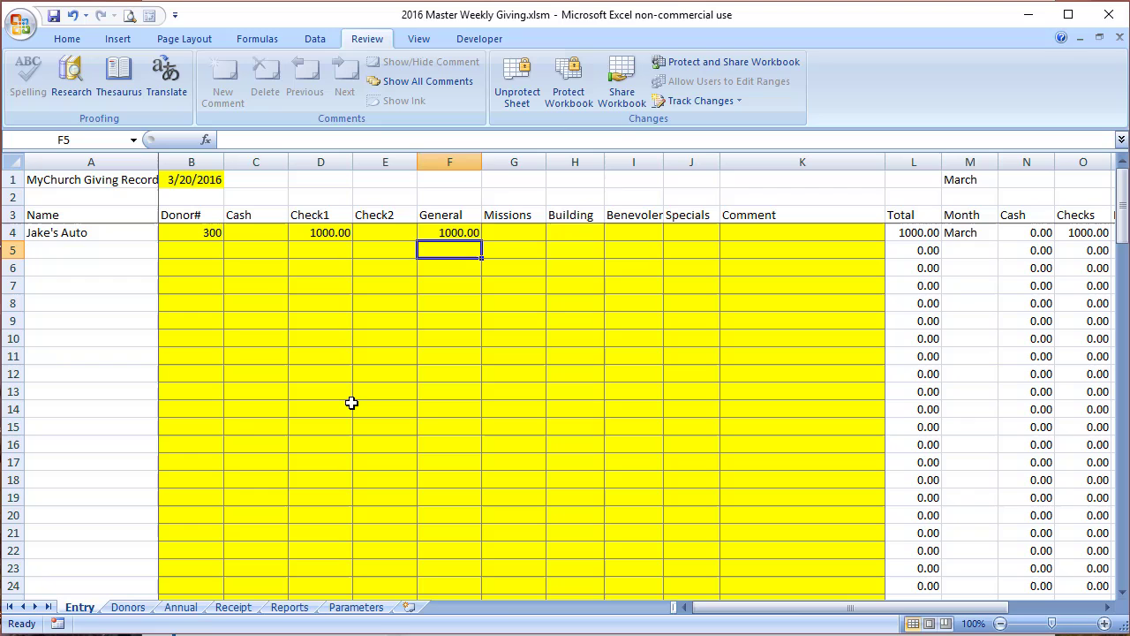
Step: Complete the entry with Ctrl+M option 1, declining to print
key(ctrl+m)
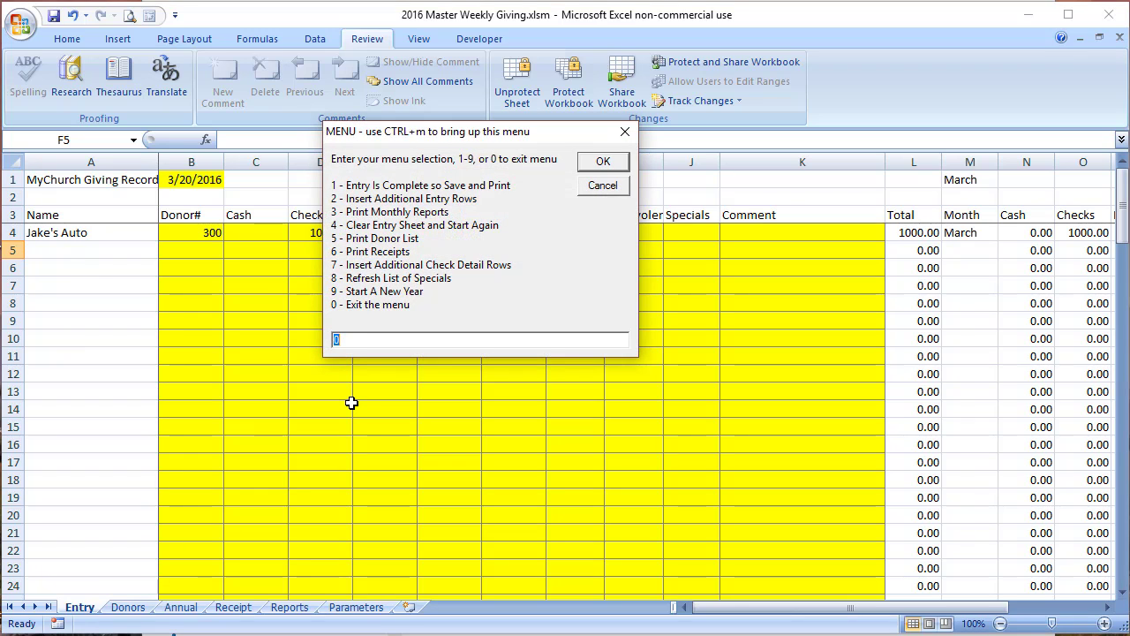
text(1)
key(Return)
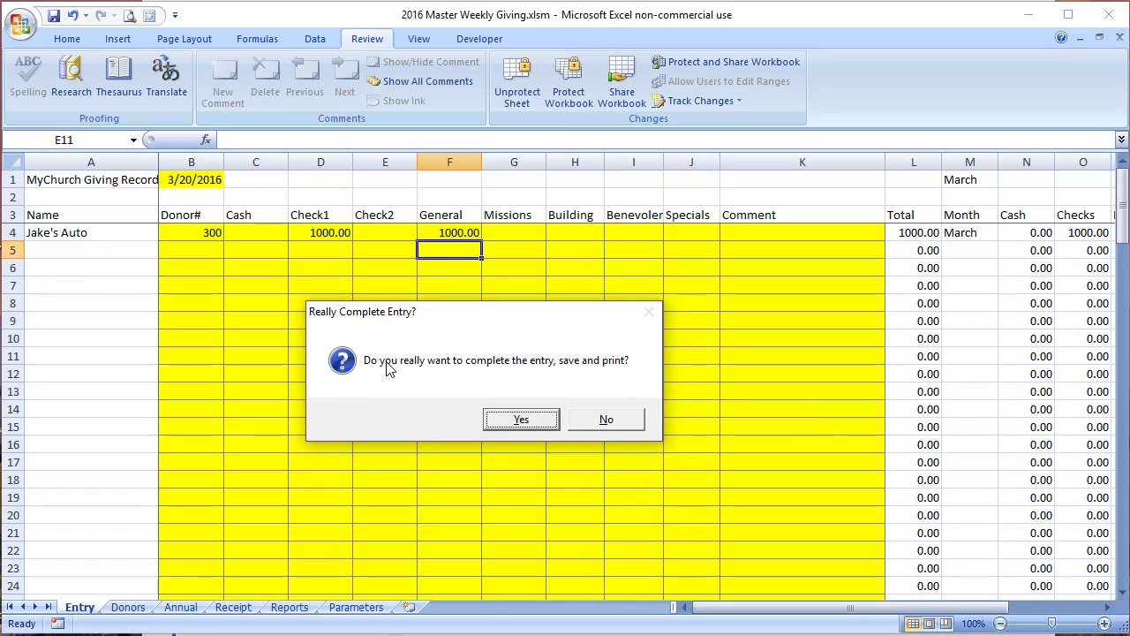
click(539, 421)
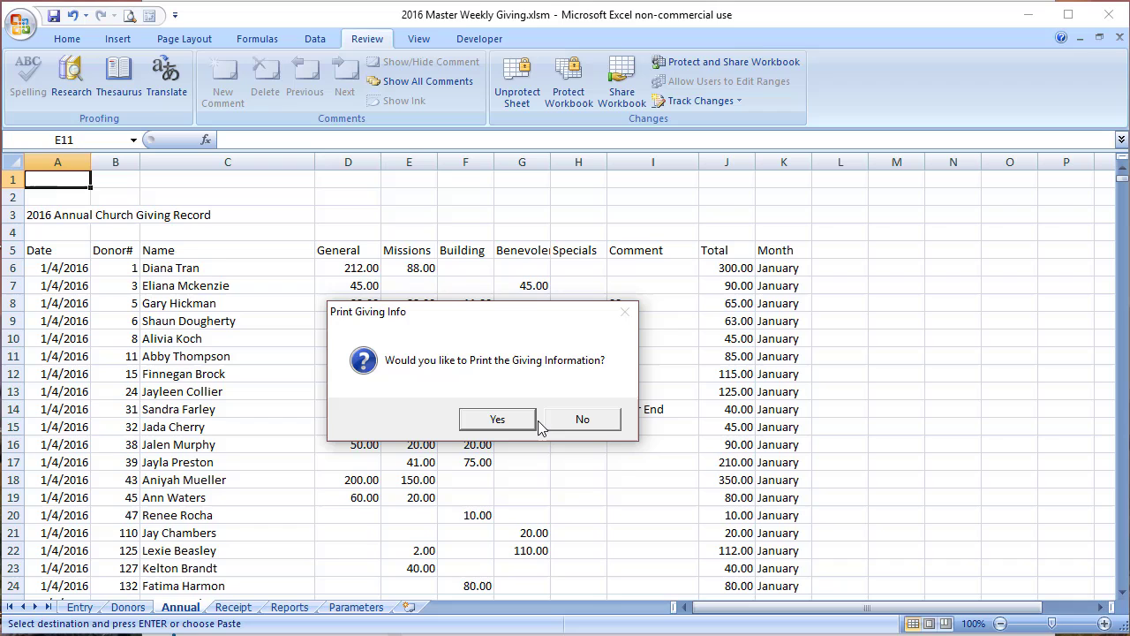
click(588, 420)
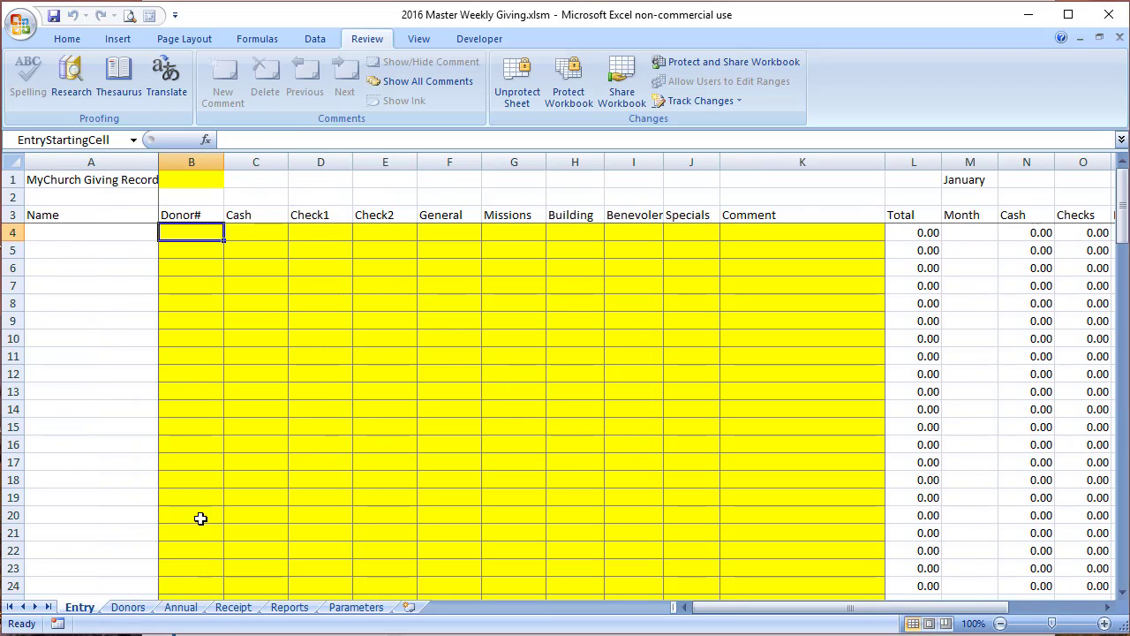
Step: Enter donor number 300 on the Receipt sheet to show Jake's Auto's 1000.00 March General gift
click(234, 609)
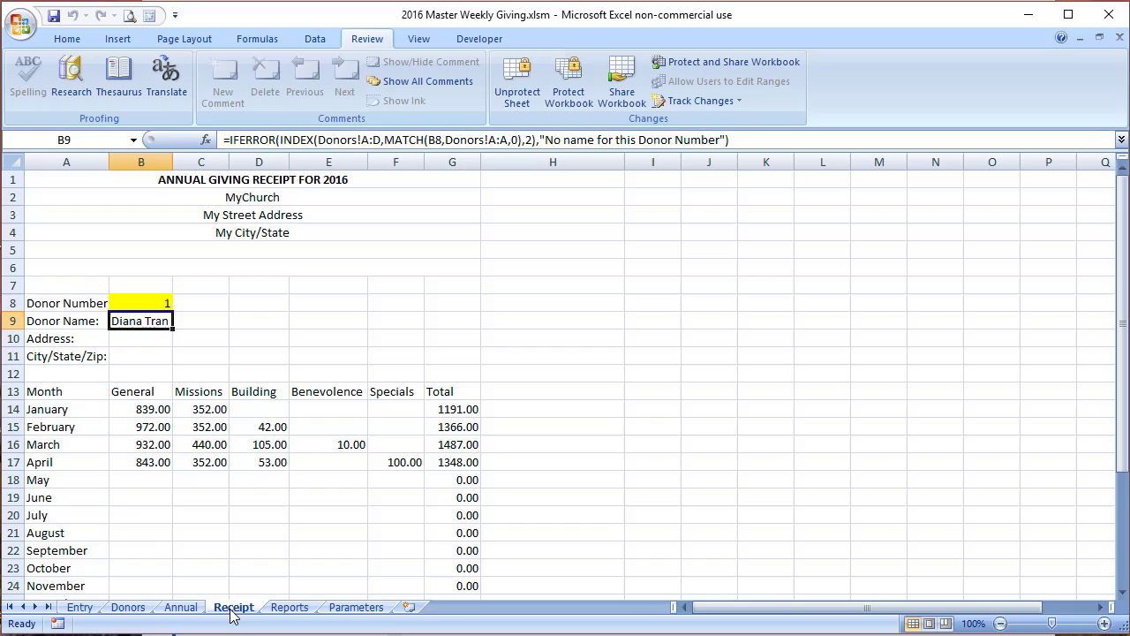
click(146, 303)
text(300)
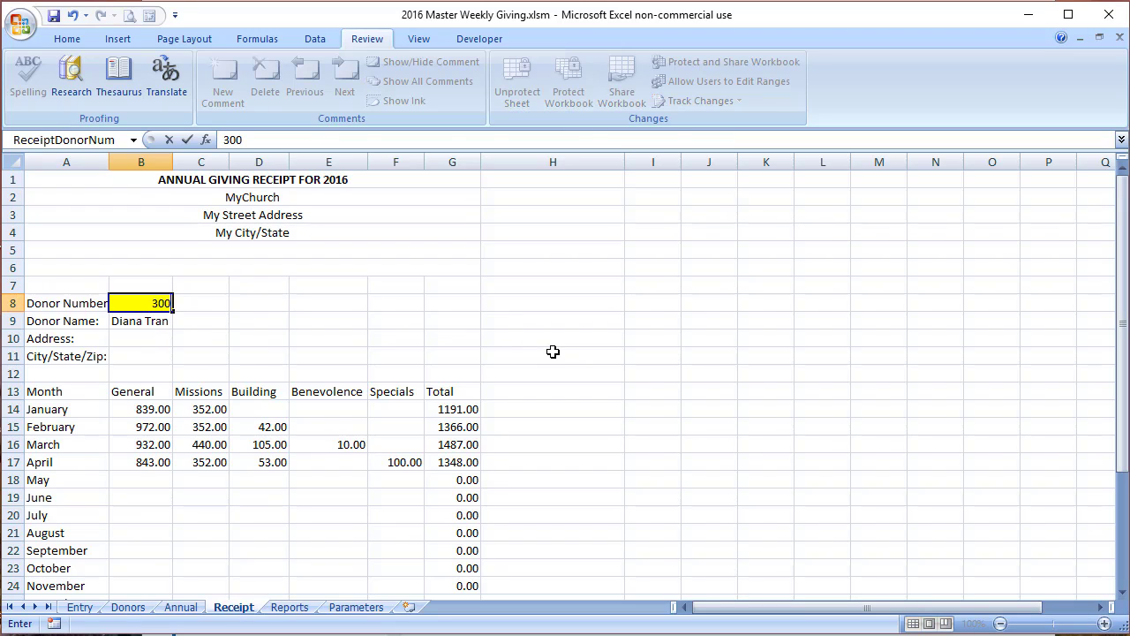
key(Return)
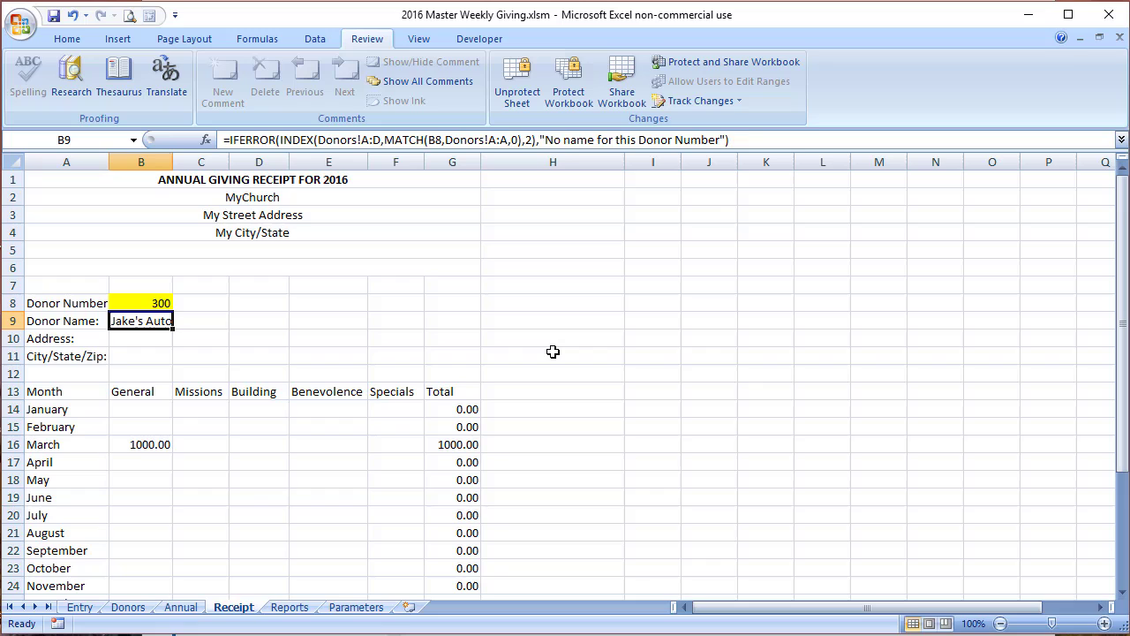
key(Down)
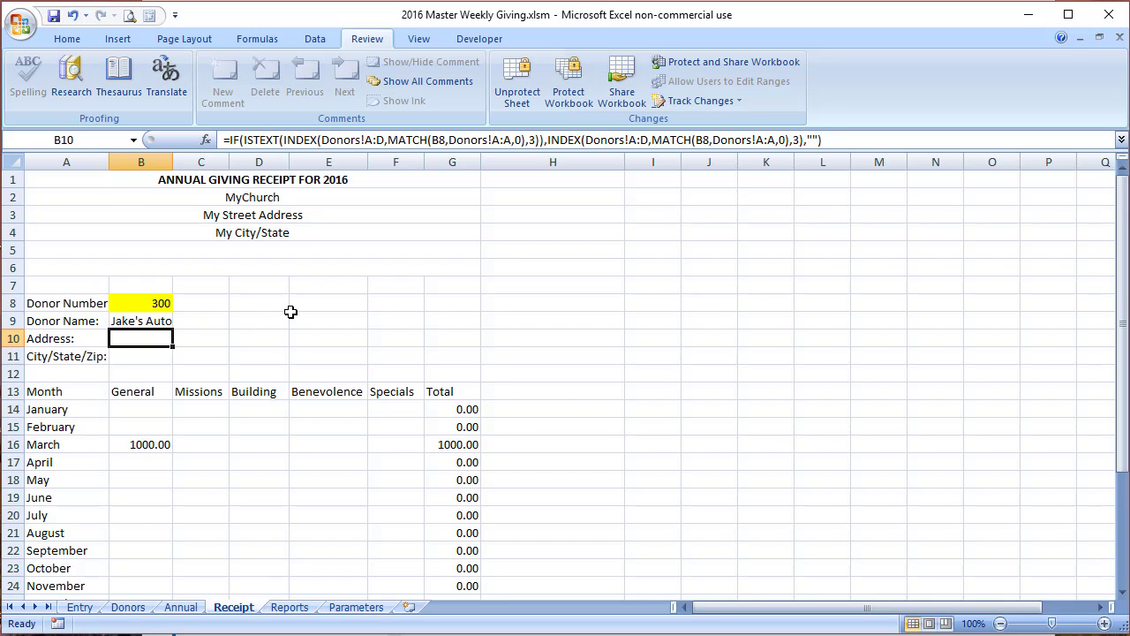
click(67, 40)
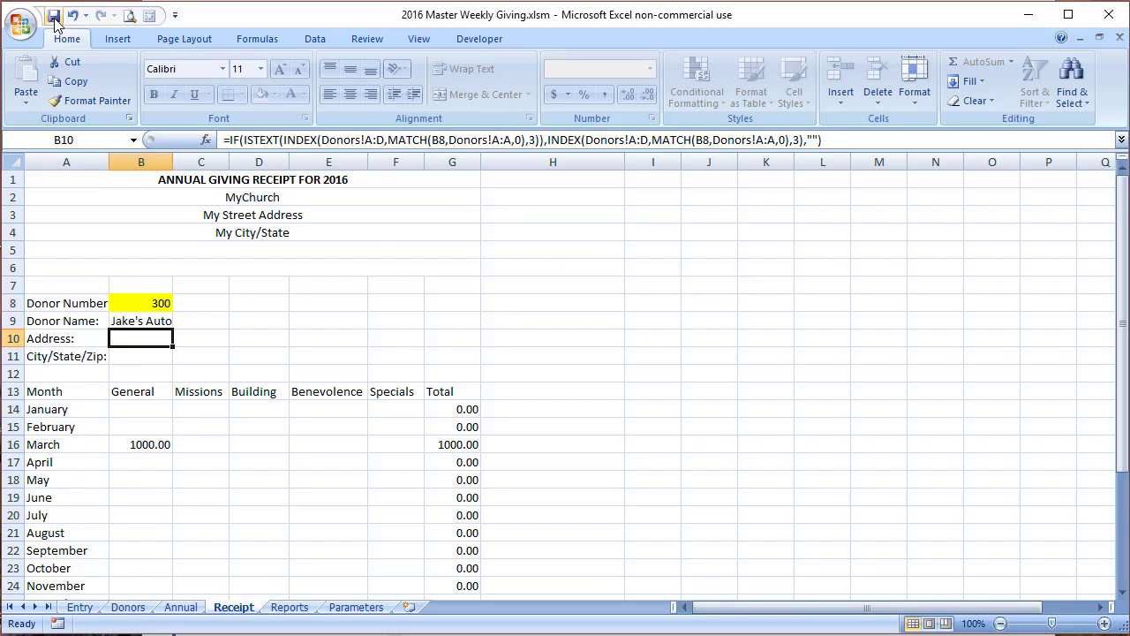
Step: Bring up the Print dialog for the donor 300 receipt, targeting the HP Officejet J4500
click(20, 25)
mouse_move(57, 220)
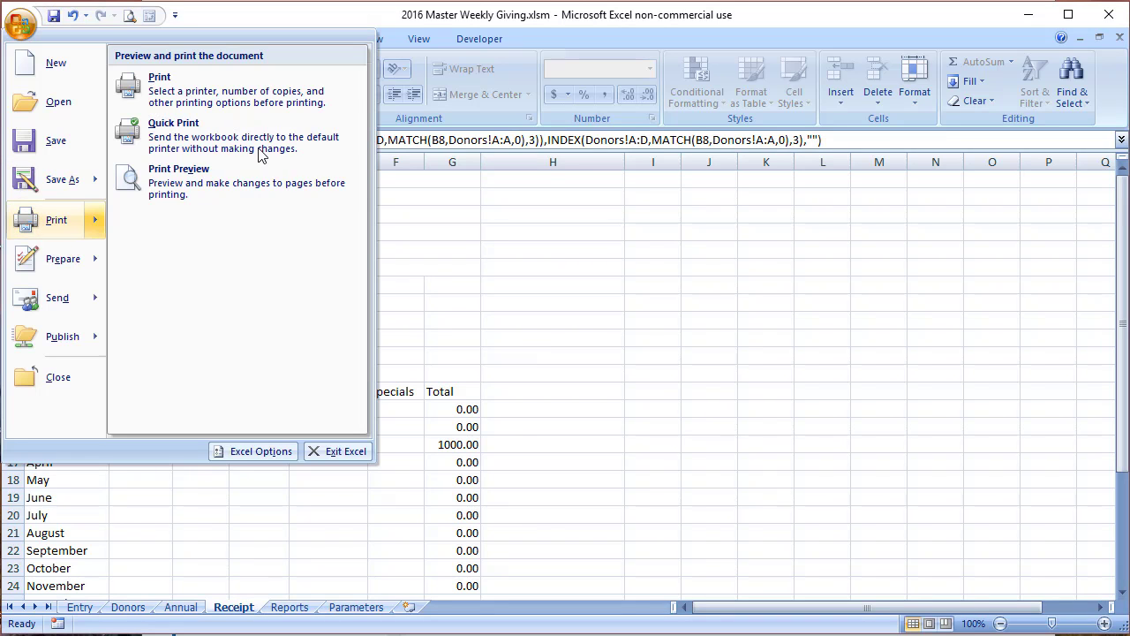
click(262, 99)
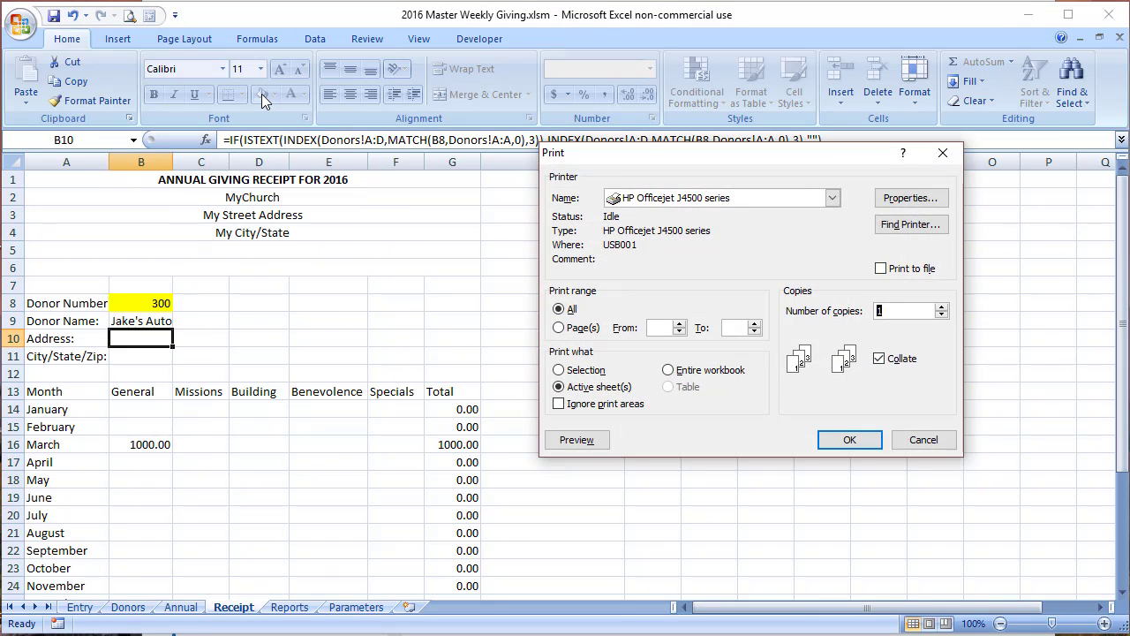